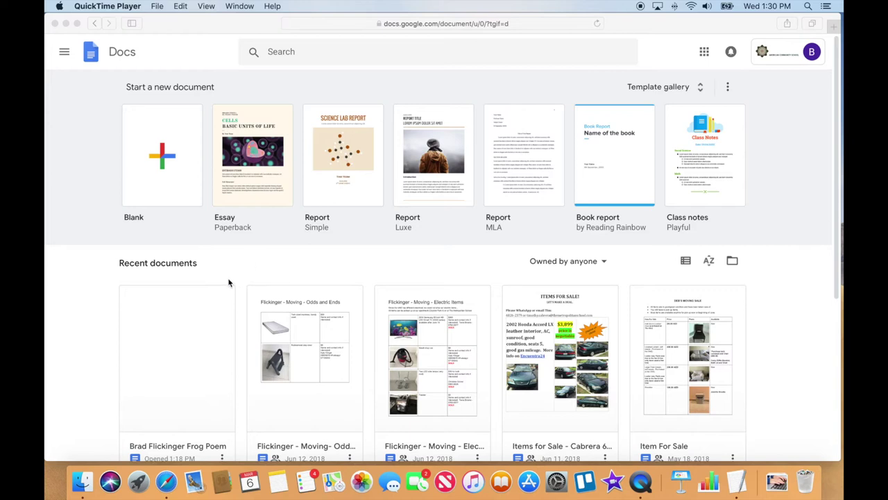
# Create a new blank document
pyautogui.click(164, 160)
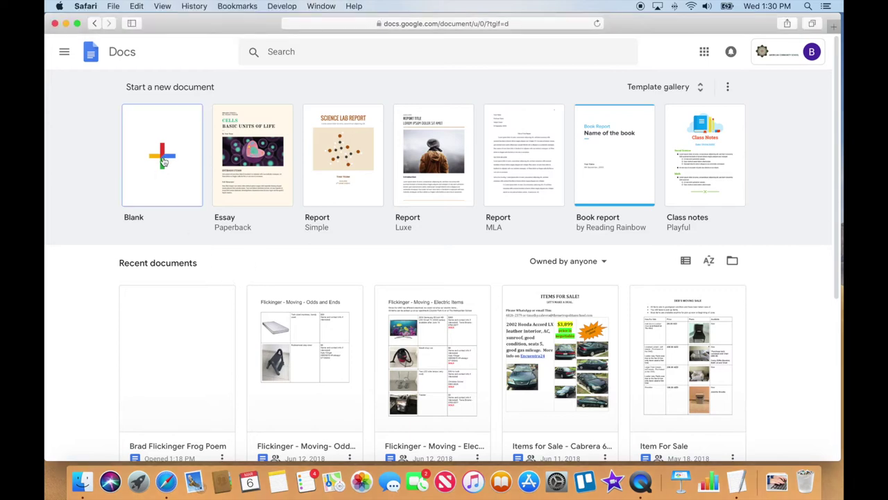
pyautogui.click(164, 159)
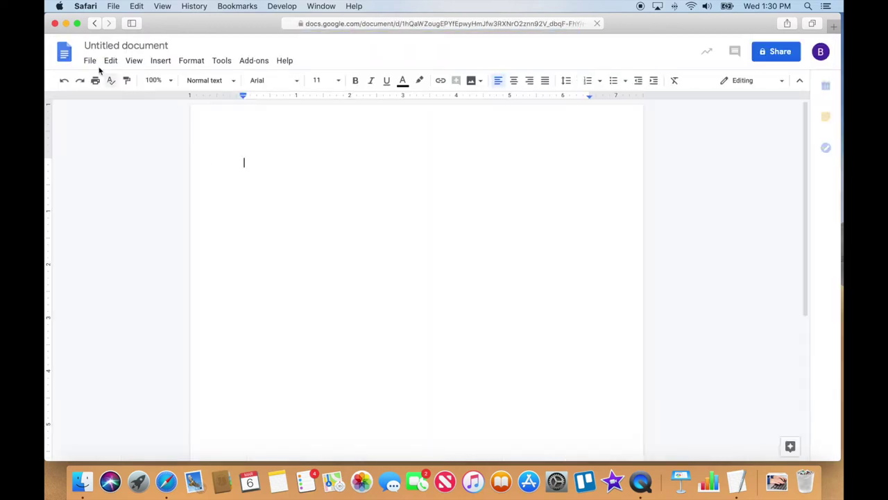
pyautogui.click(90, 61)
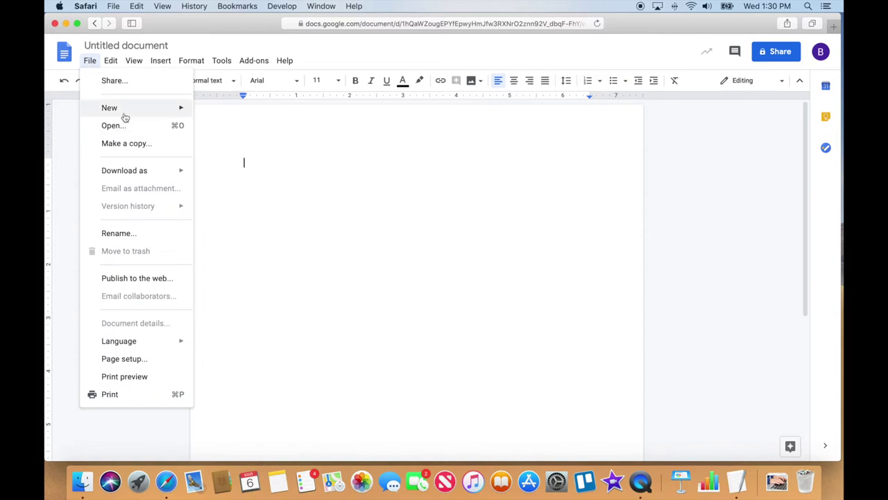
pyautogui.click(350, 151)
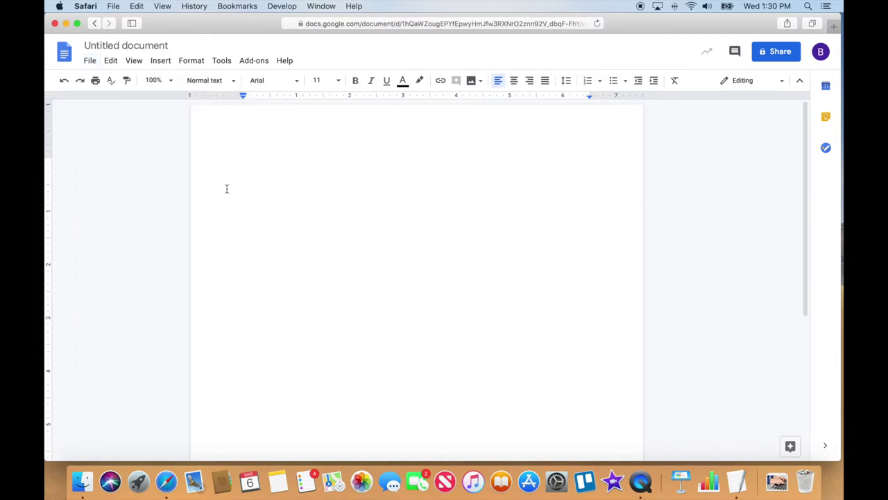
# Rename the document as "My Volcano Report"
pyautogui.click(157, 46)
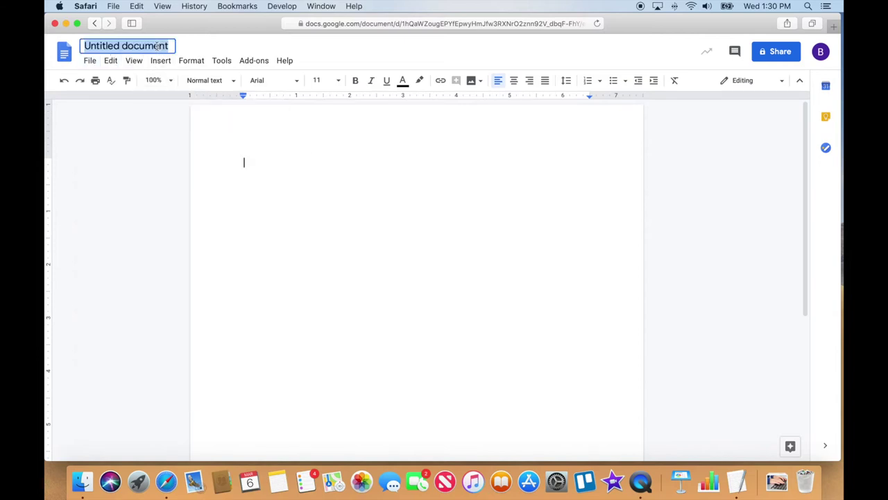
pyautogui.write('My Va')
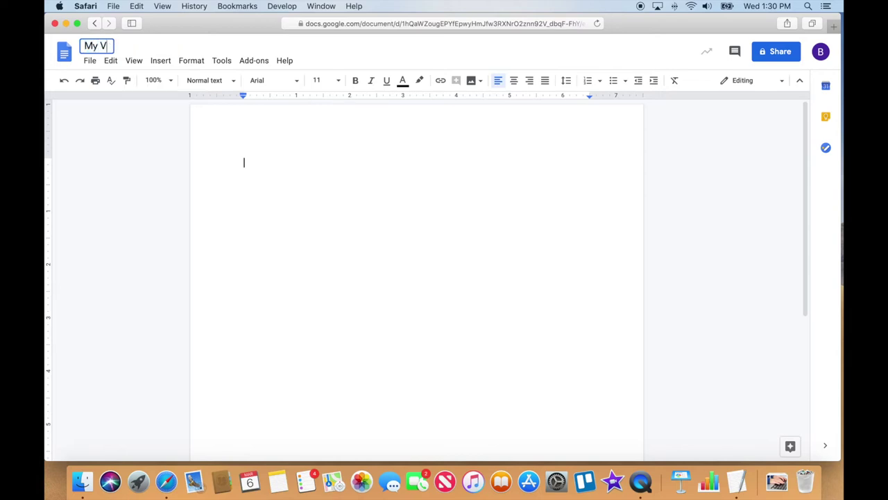
pyautogui.press('BackSpace')
pyautogui.write('olcamp')
pyautogui.press('BackSpace')
pyautogui.press('BackSpace')
pyautogui.write('no Report')
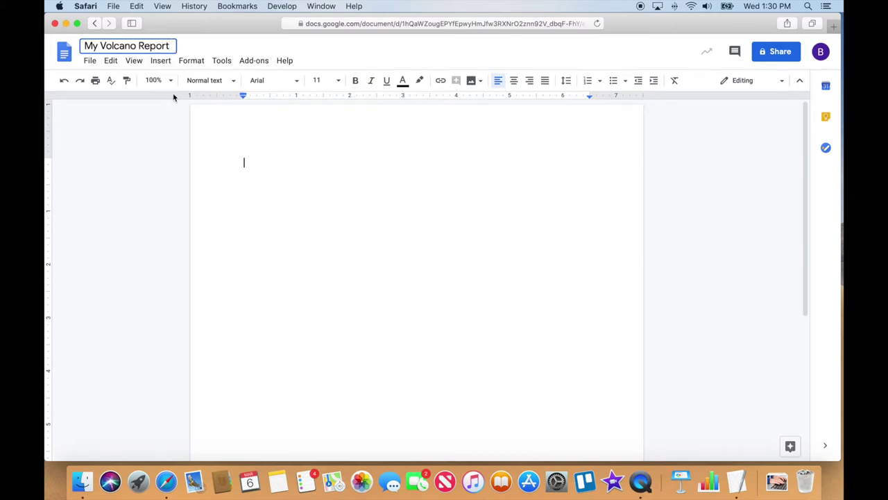
pyautogui.press('Return')
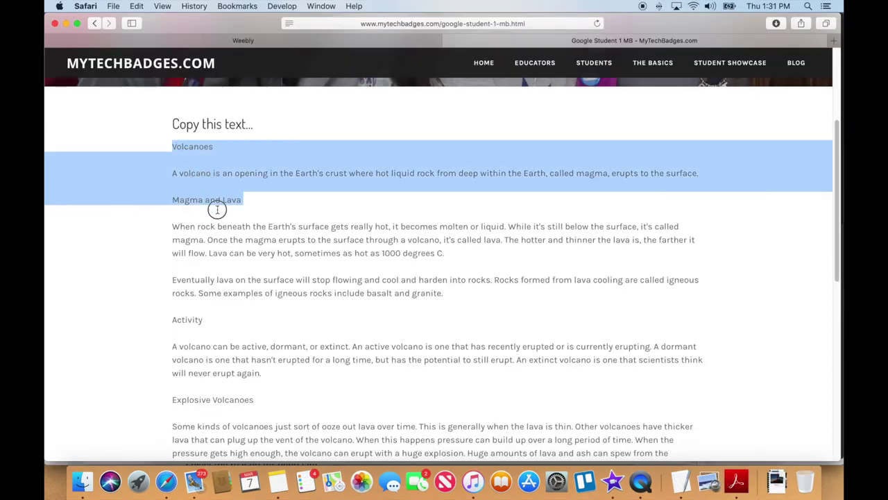
# Switch to the MyTechBadges web page and copy the volcano text, from the "Volcanoes" heading through the last interesting fact
pyautogui.moveTo(244, 206); pyautogui.dragTo(522, 386)
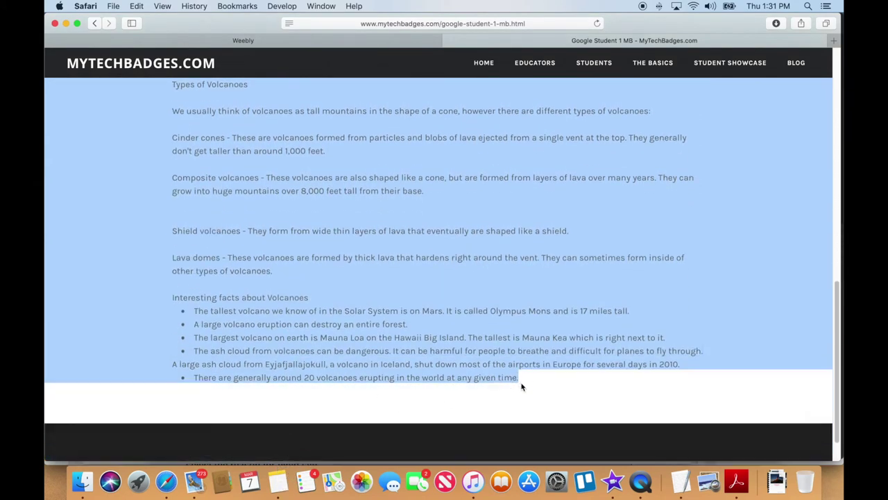
pyautogui.click(137, 6)
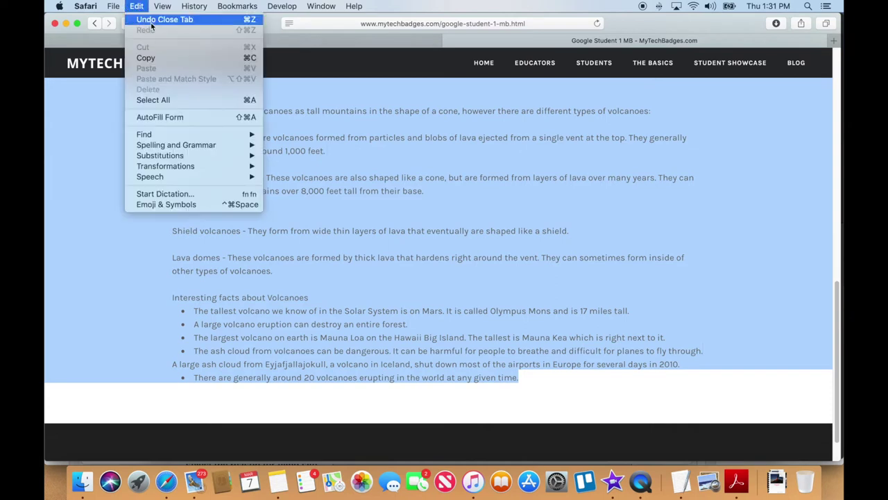
pyautogui.click(158, 58)
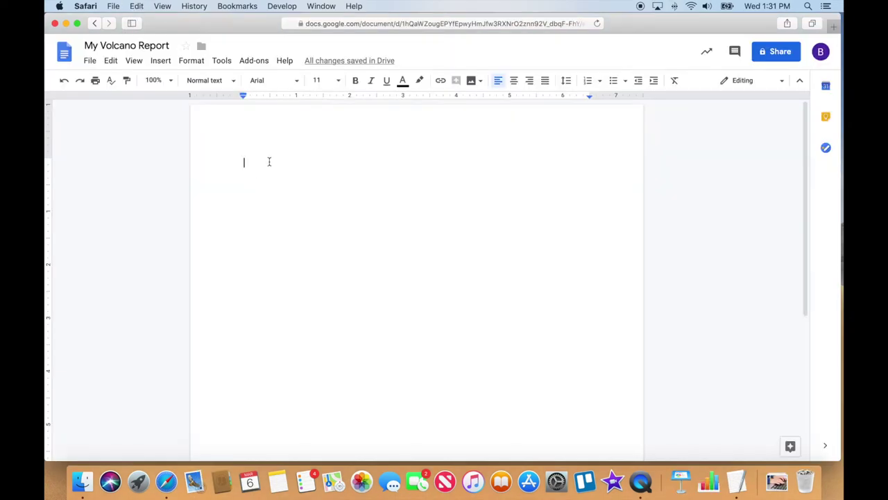
pyautogui.click(111, 60)
pyautogui.click(147, 161)
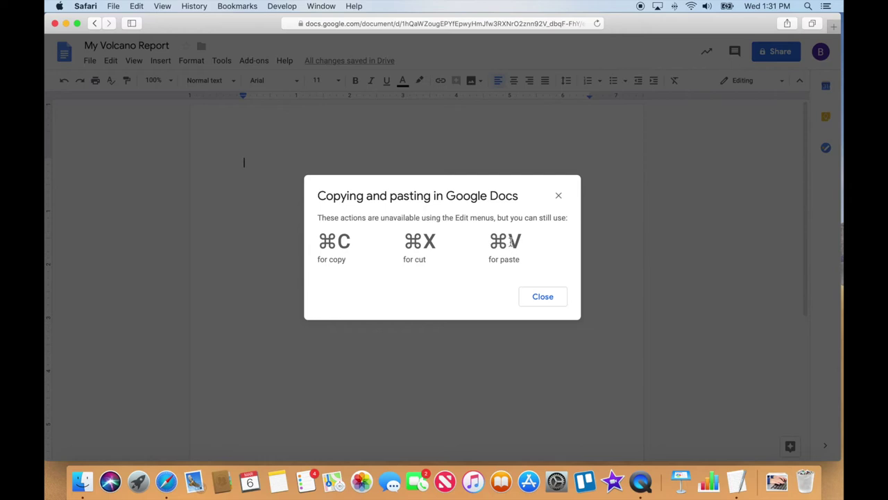
pyautogui.click(542, 295)
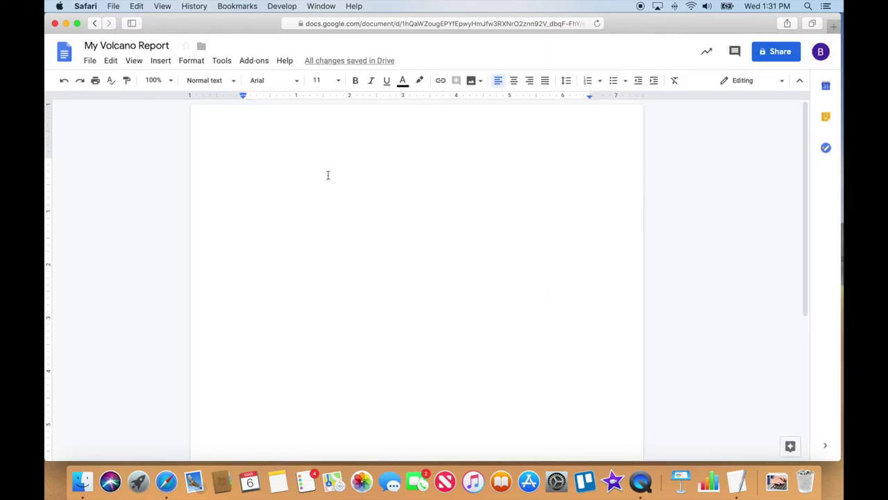
# Paste the copied volcano text into the My Volcano Report document and look over the pasted pages
pyautogui.press('super+v')
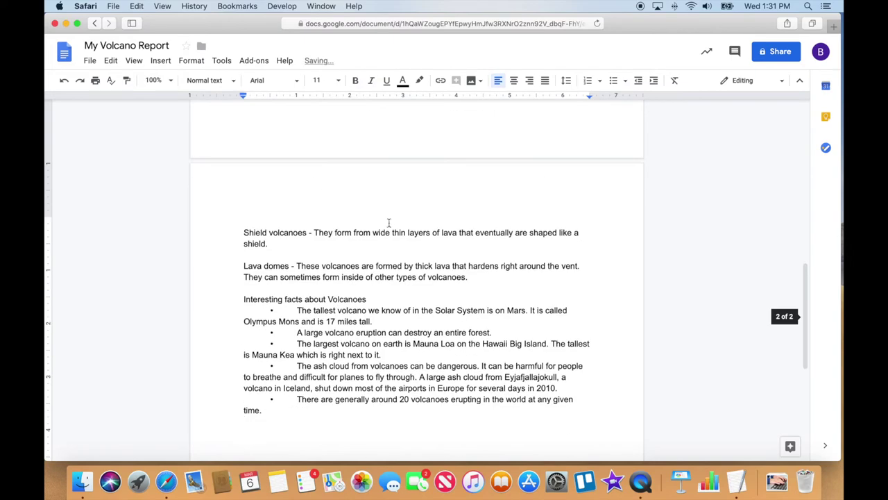
pyautogui.scroll(10, 388, 222)
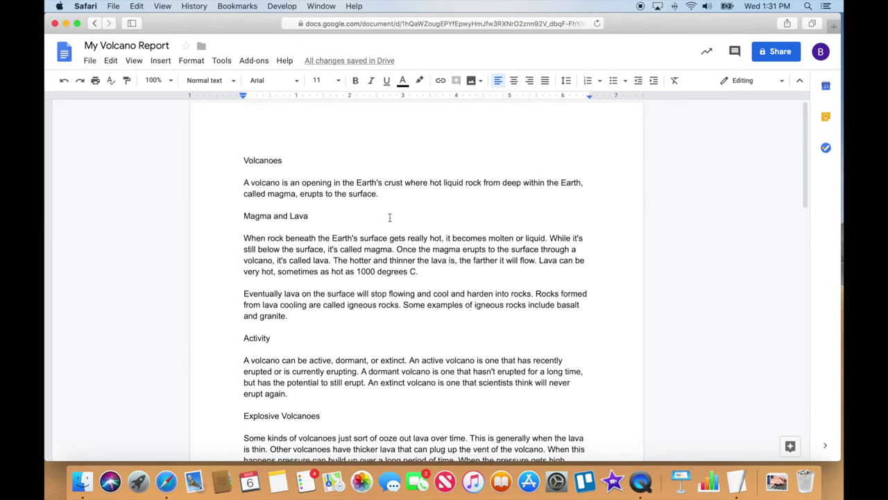
pyautogui.scroll(-10, 389, 216)
pyautogui.scroll(10, 387, 215)
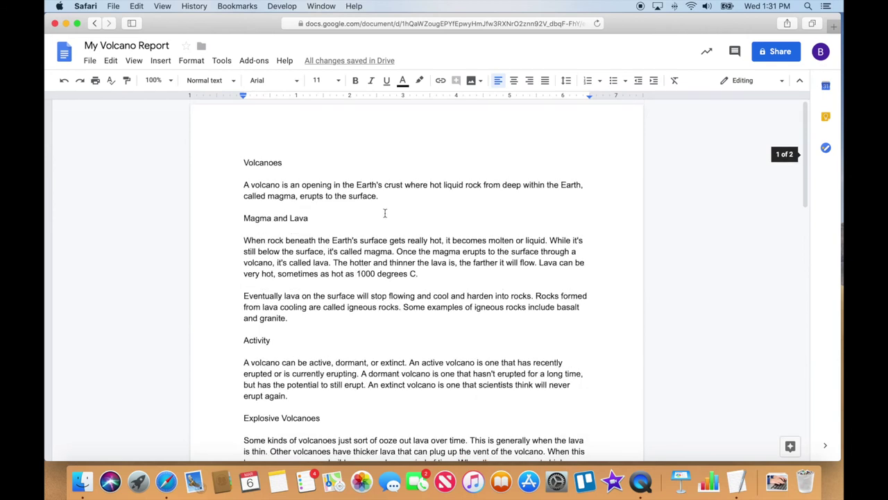
# Make the headings "Volcanoes", "Magma and Lava" and "Activity" bold
pyautogui.click(245, 163)
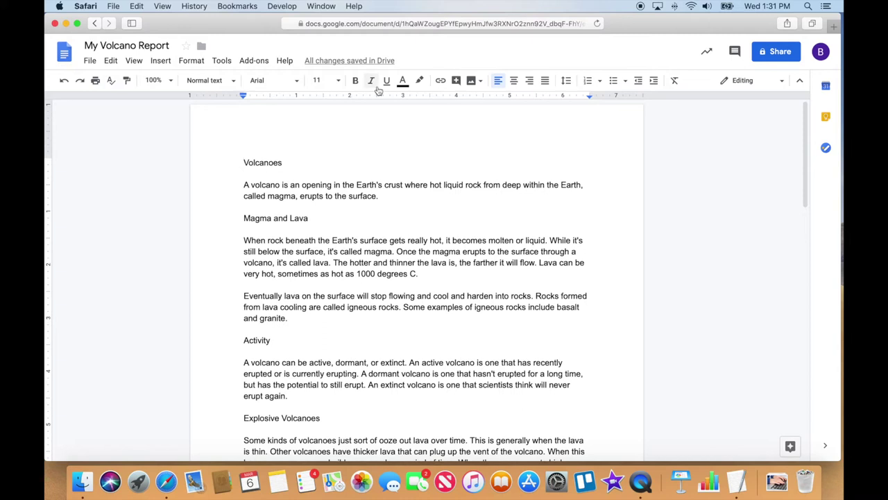
pyautogui.moveTo(281, 162); pyautogui.dragTo(236, 163)
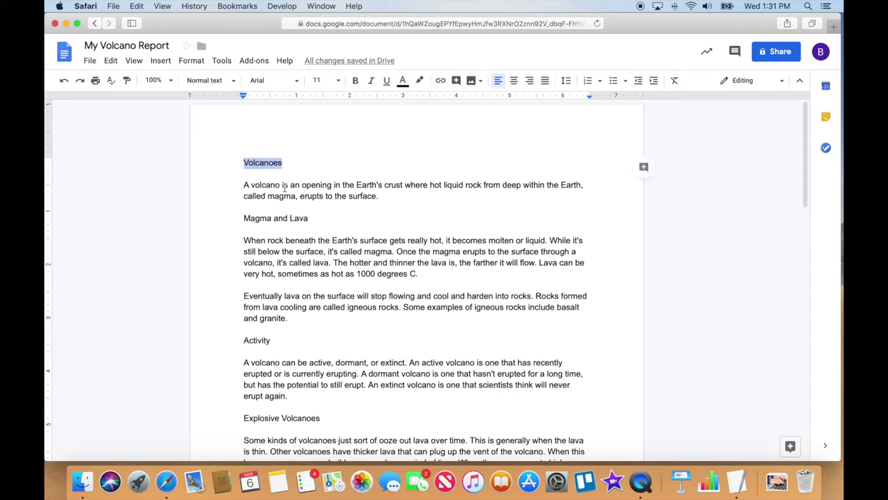
pyautogui.click(355, 81)
pyautogui.moveTo(313, 222); pyautogui.dragTo(243, 219)
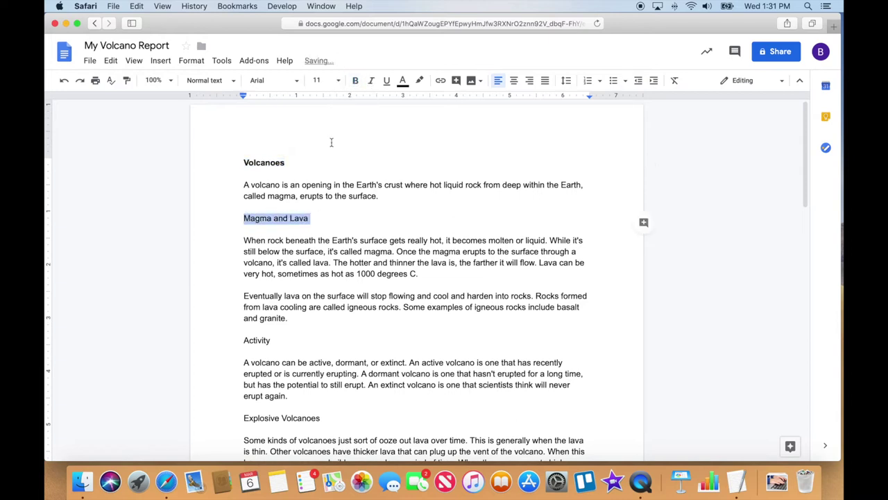
pyautogui.click(356, 81)
pyautogui.moveTo(276, 340); pyautogui.dragTo(236, 340)
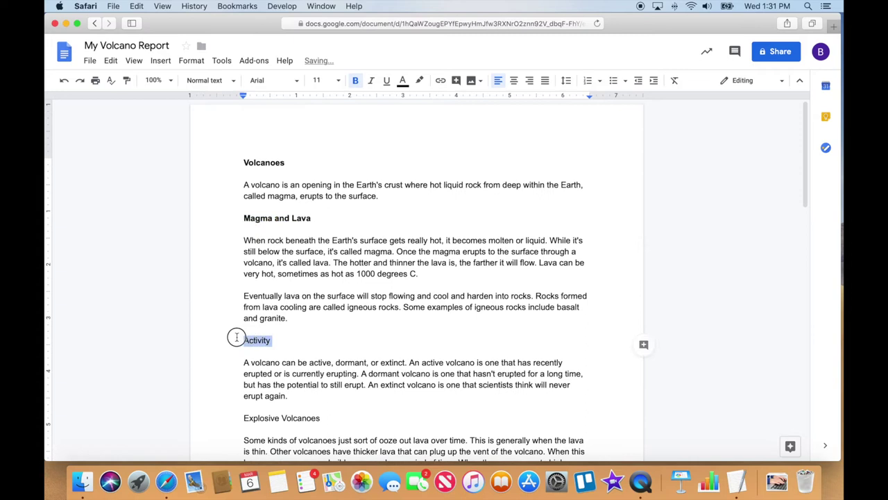
pyautogui.click(355, 80)
# Make the headings "Explosive Volcanoes" and "Types of Volcanoes" bold
pyautogui.scroll(-5, 363, 270)
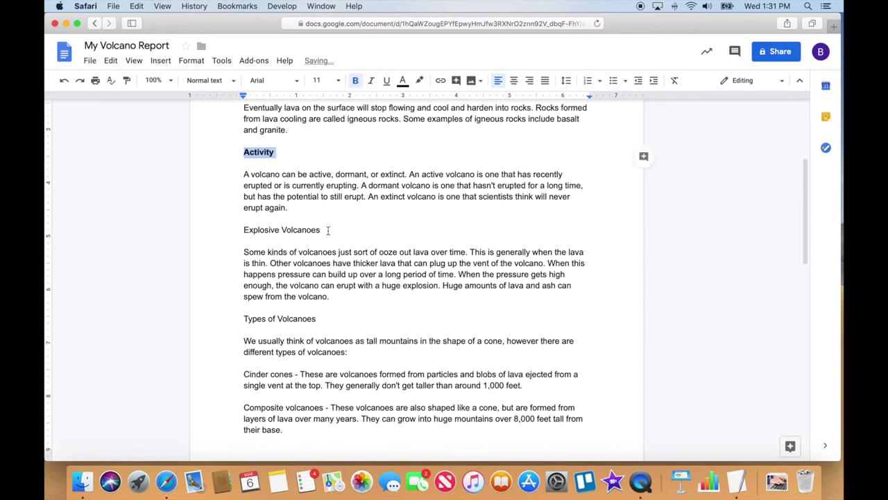
pyautogui.moveTo(328, 230); pyautogui.dragTo(241, 229)
pyautogui.click(355, 81)
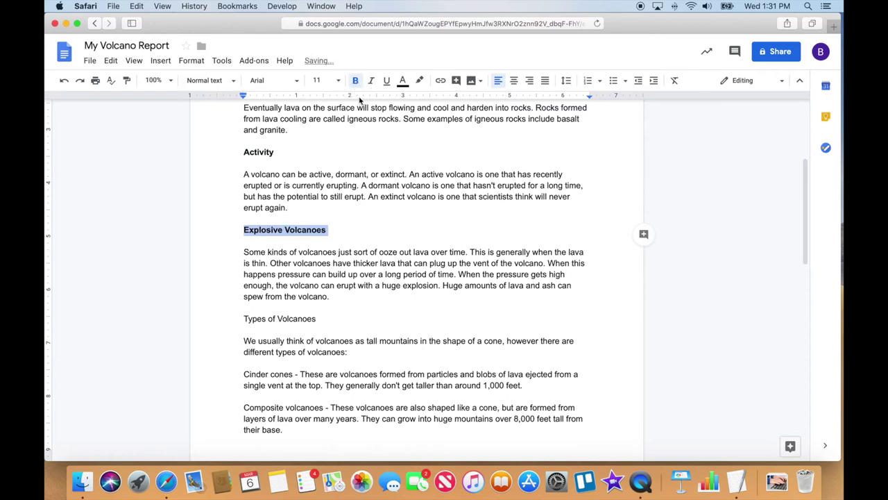
pyautogui.scroll(-2, 363, 230)
pyautogui.moveTo(317, 248); pyautogui.dragTo(238, 249)
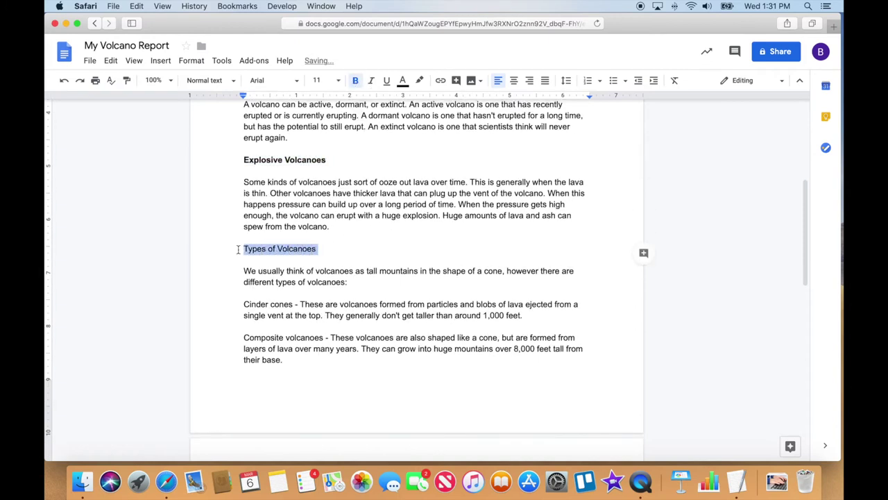
pyautogui.click(356, 81)
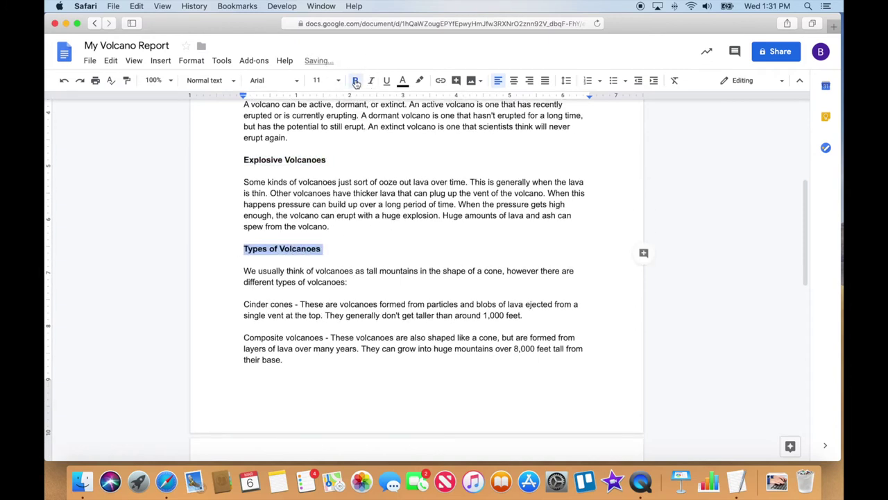
# Apply the Title style to the "Volcanoes" heading at the start of the document
pyautogui.scroll(-2, 395, 178)
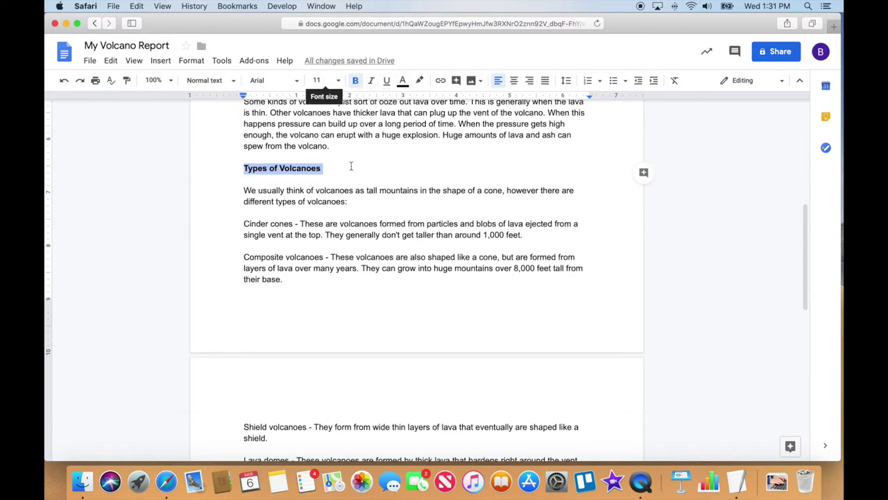
pyautogui.scroll(-5, 381, 222)
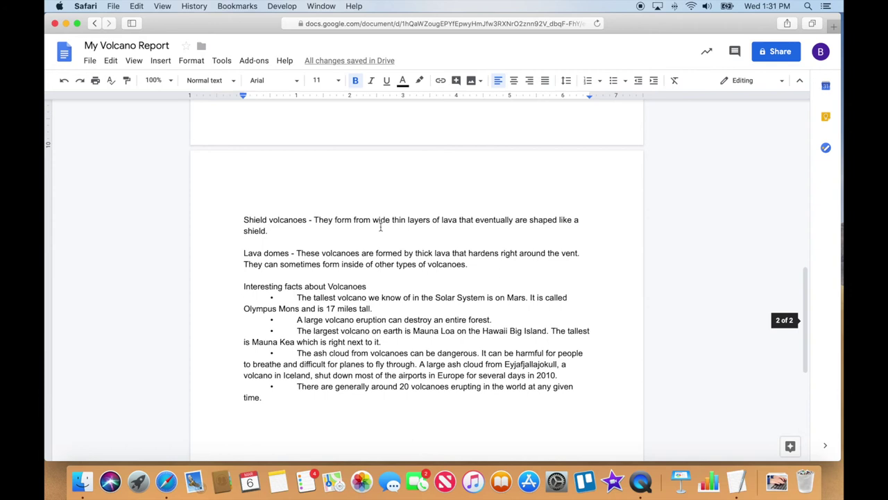
pyautogui.scroll(15, 380, 226)
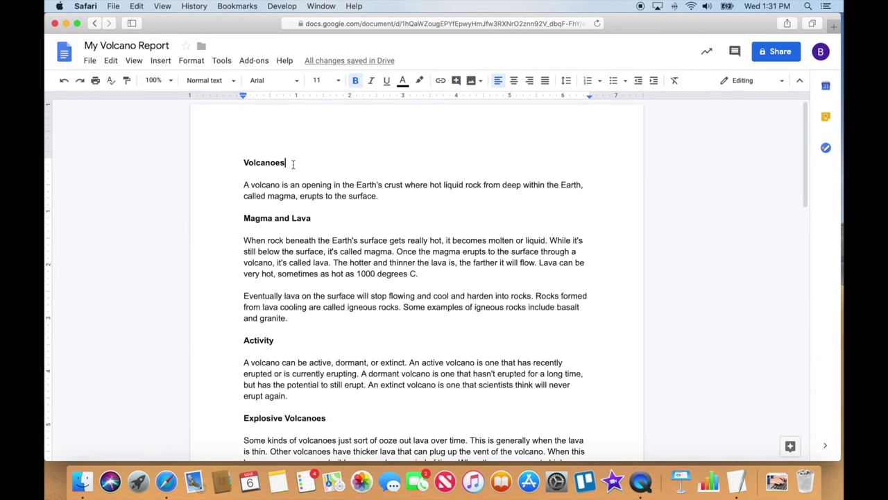
pyautogui.moveTo(296, 162); pyautogui.dragTo(239, 163)
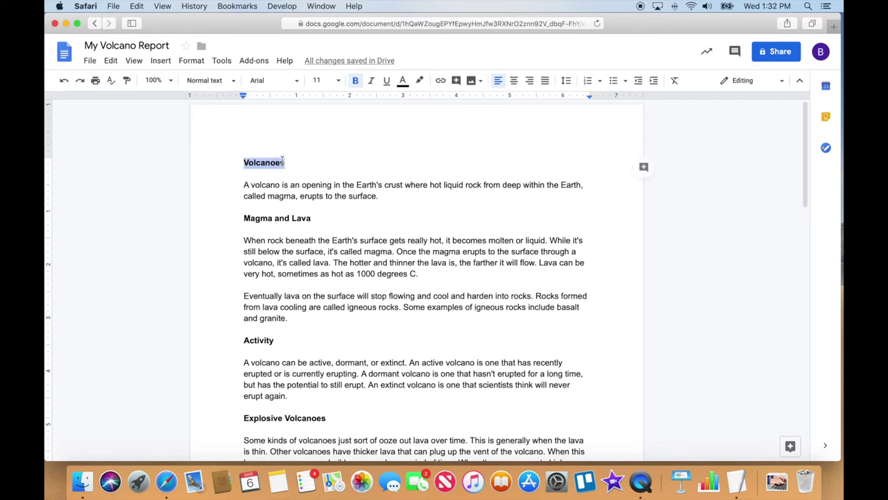
pyautogui.click(234, 82)
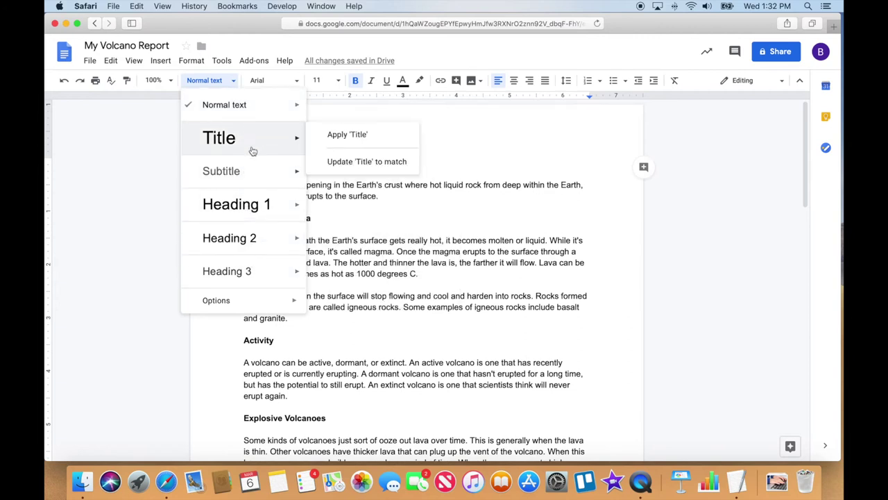
pyautogui.click(253, 142)
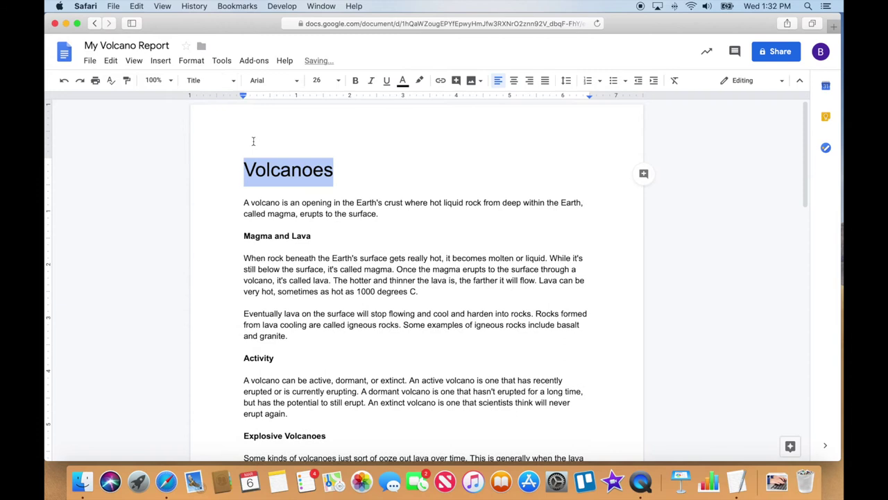
pyautogui.click(298, 249)
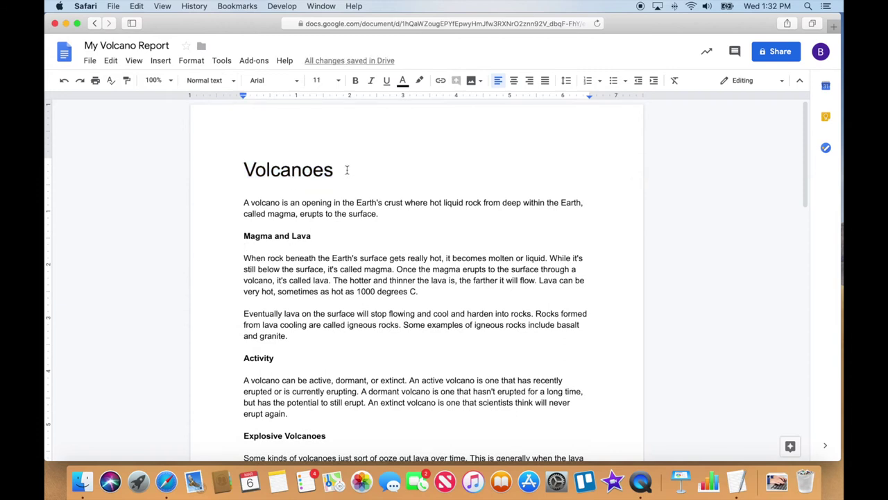
# Undo the Title style on the "Volcanoes" heading
pyautogui.moveTo(348, 170); pyautogui.dragTo(242, 171)
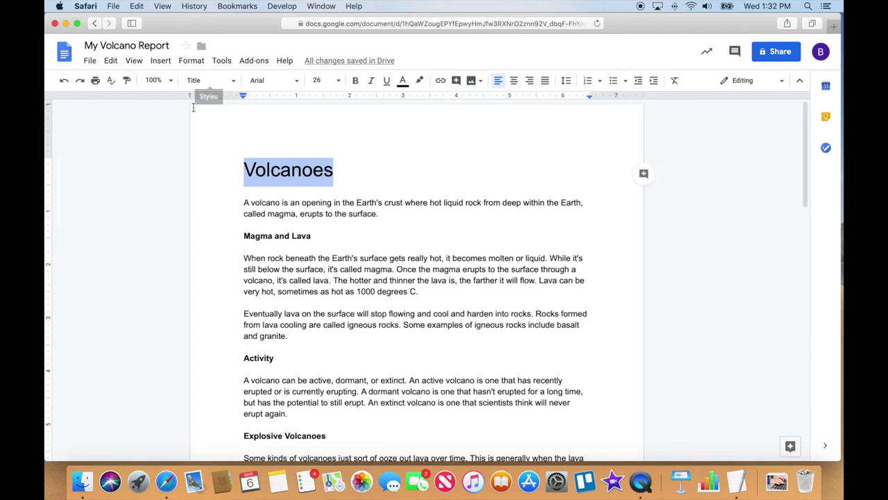
pyautogui.click(63, 82)
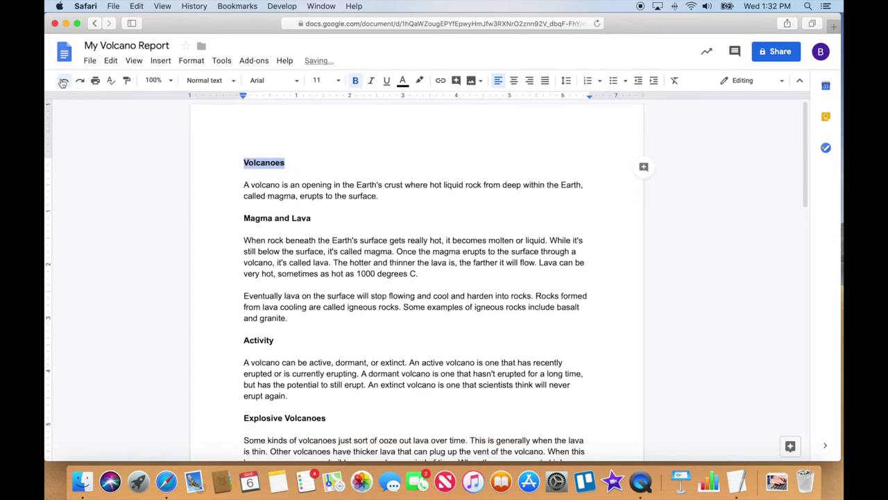
pyautogui.click(313, 175)
# Insert an empty line above the "Volcanoes" heading
pyautogui.moveTo(300, 164); pyautogui.dragTo(223, 160)
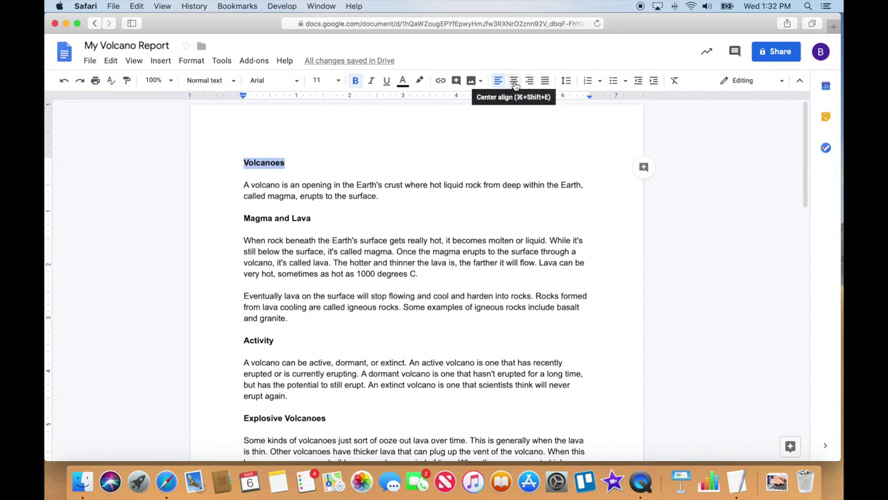
pyautogui.click(301, 162)
pyautogui.click(243, 163)
pyautogui.press('Return')
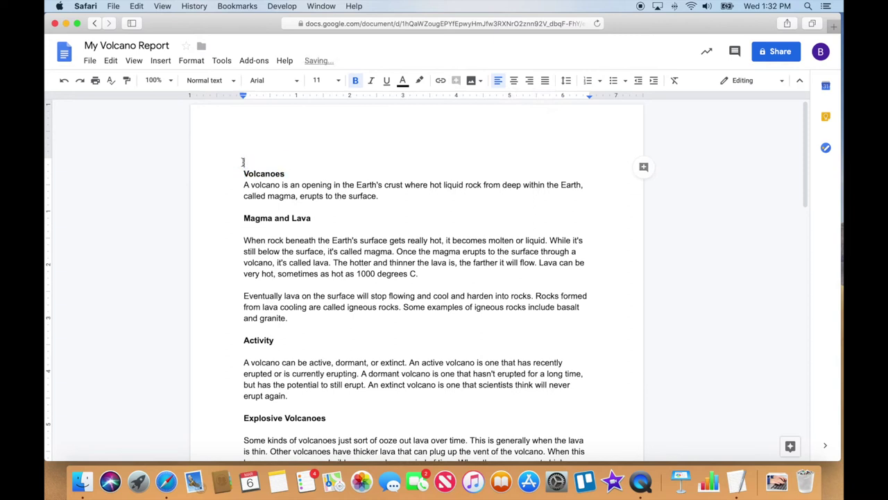
# Undo the empty line inserted above the "Volcanoes" heading and center the heading on the page
pyautogui.click(64, 79)
pyautogui.moveTo(291, 163); pyautogui.dragTo(235, 163)
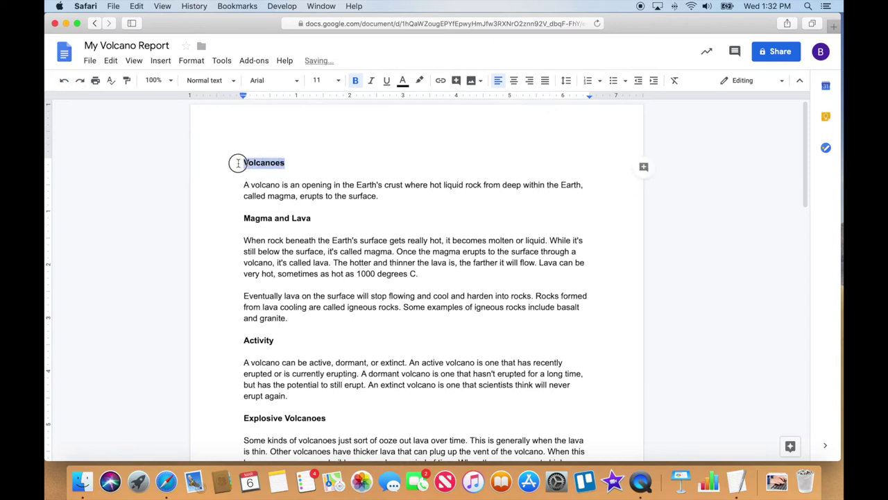
pyautogui.click(513, 80)
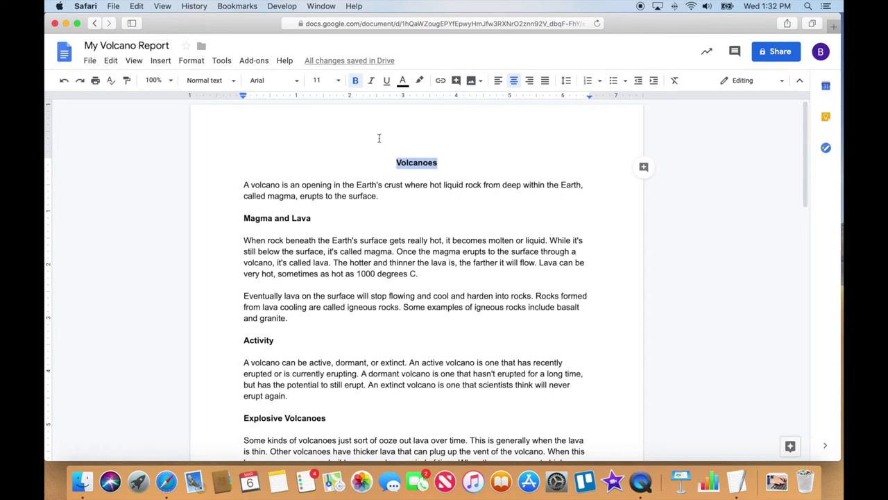
# Try font sizes 24 and 36 on the "Volcanoes" heading and settle on 48
pyautogui.click(321, 81)
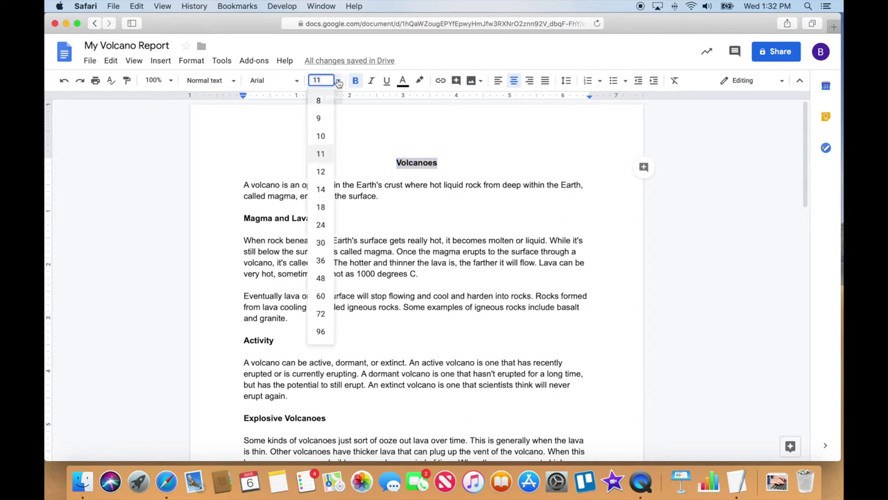
pyautogui.click(321, 226)
pyautogui.click(333, 81)
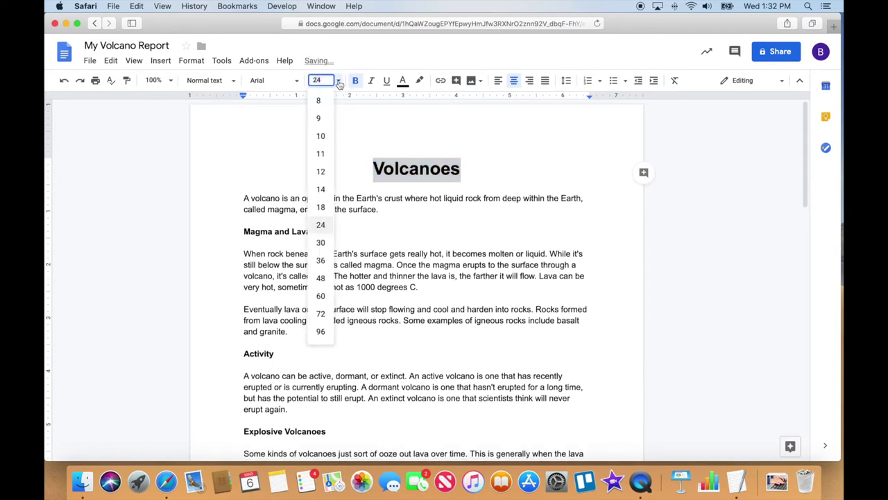
pyautogui.click(320, 256)
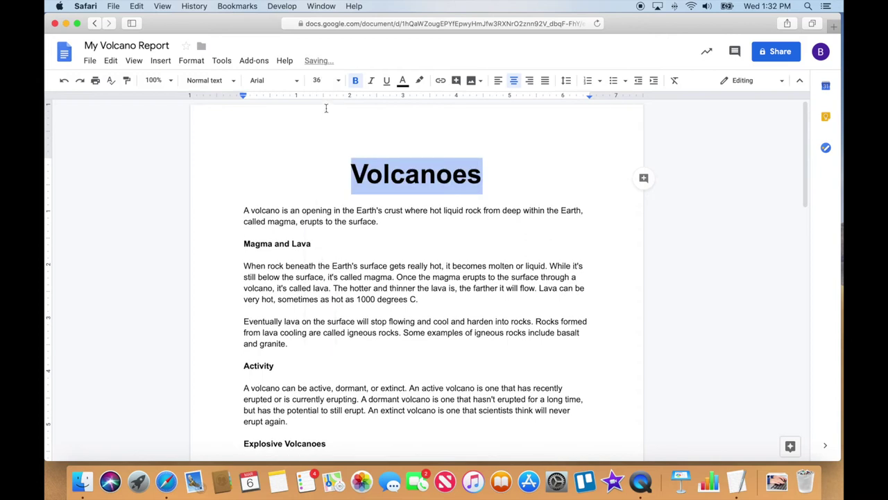
pyautogui.click(338, 80)
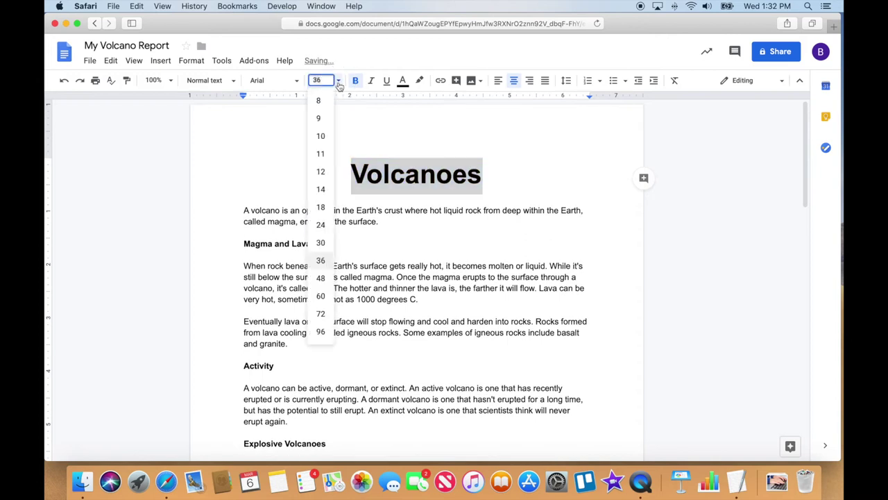
pyautogui.click(326, 277)
pyautogui.click(461, 228)
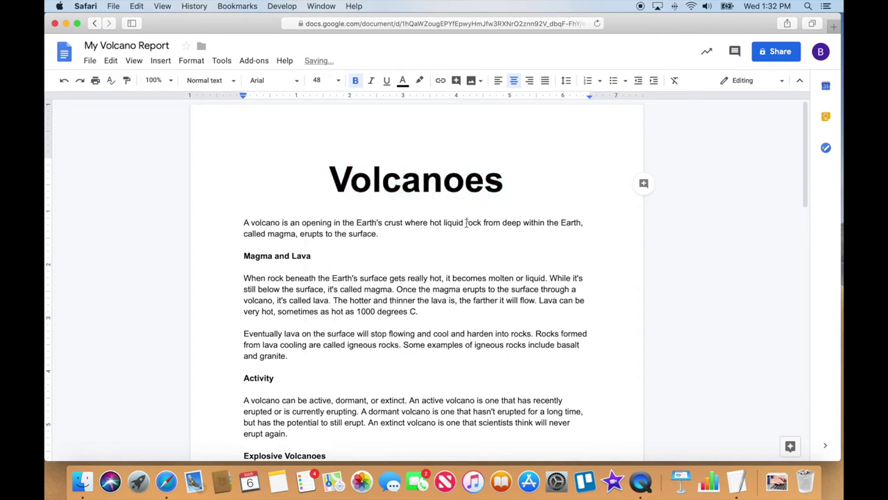
# Add a byline starting with "By" and the author's full name on the empty line below the "Volcanoes" heading
pyautogui.click(428, 212)
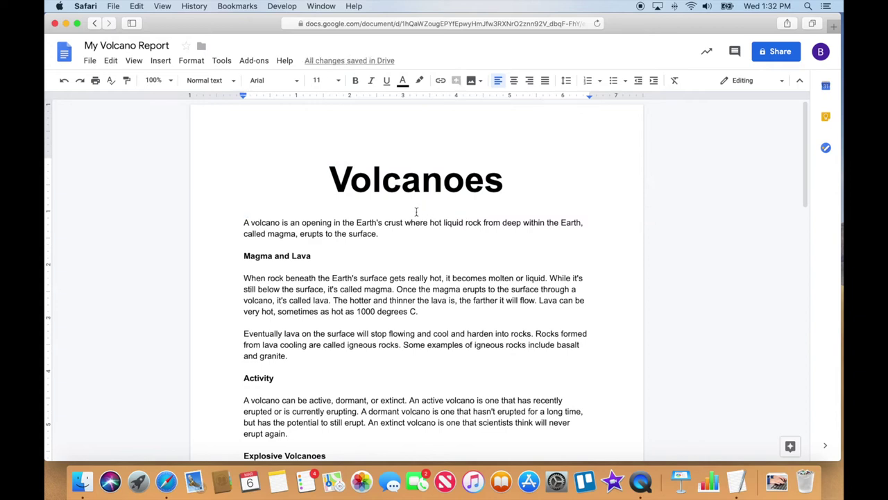
pyautogui.write('By Brad Fli')
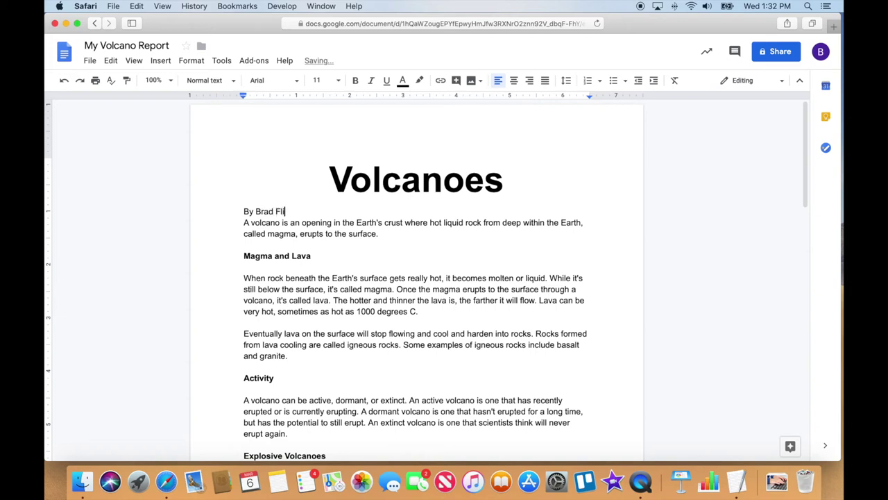
pyautogui.write('ckinger')
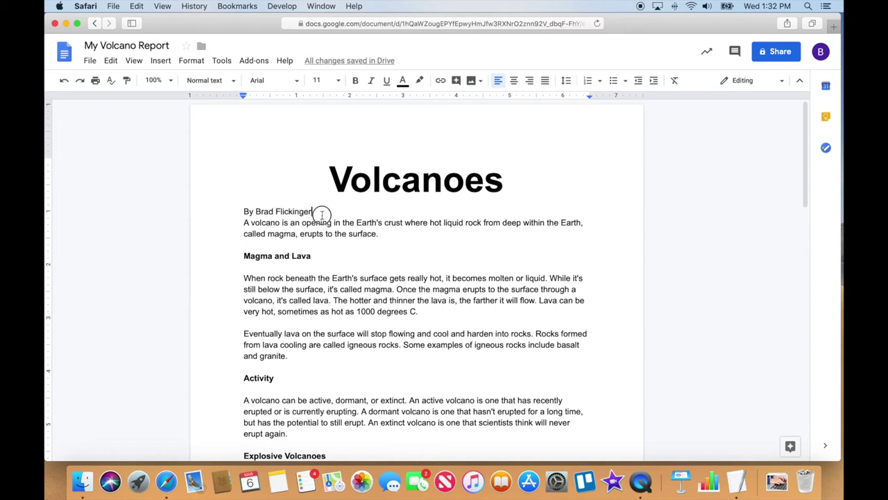
# Center the author byline and insert an empty line between it and the first paragraph
pyautogui.moveTo(322, 212); pyautogui.dragTo(242, 211)
pyautogui.click(513, 81)
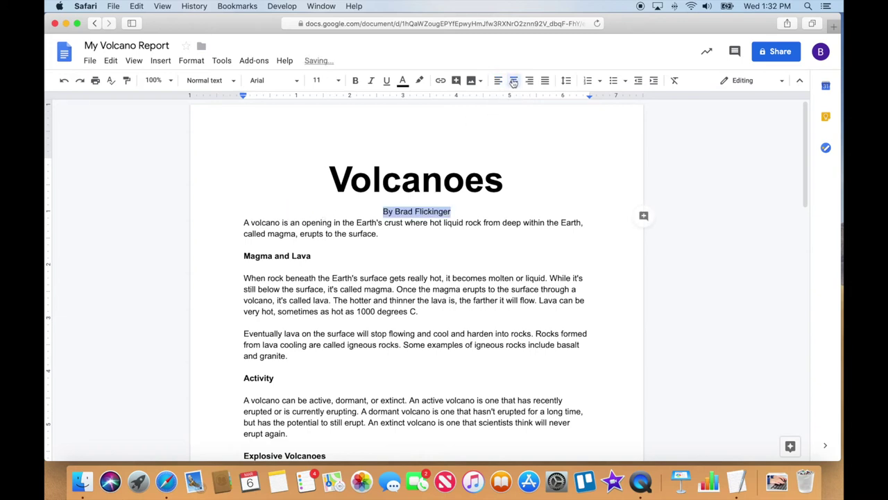
pyautogui.click(464, 212)
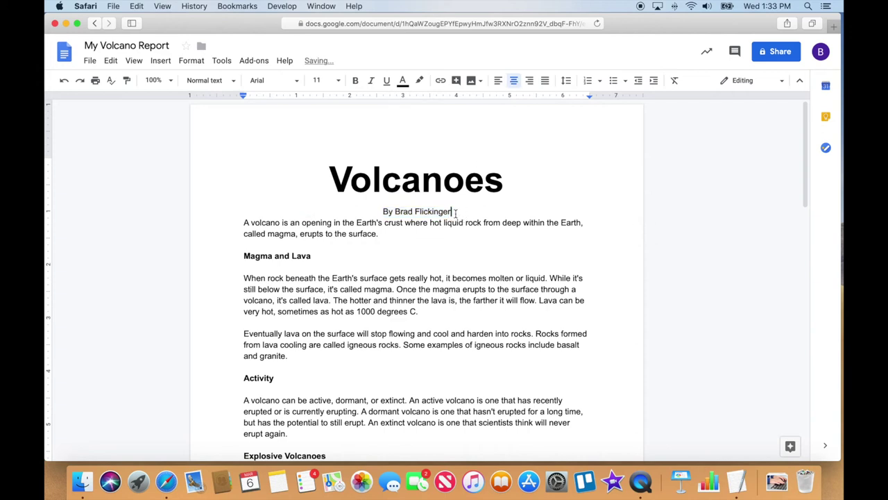
pyautogui.click(455, 213)
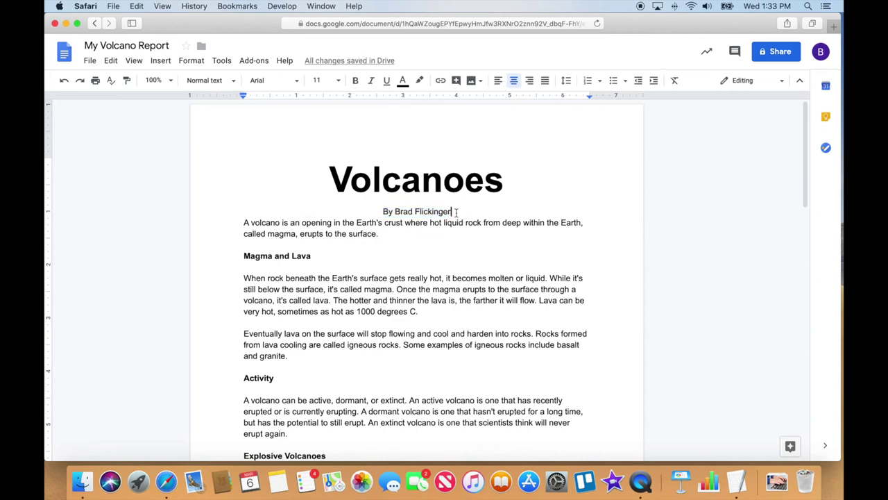
pyautogui.press('Return')
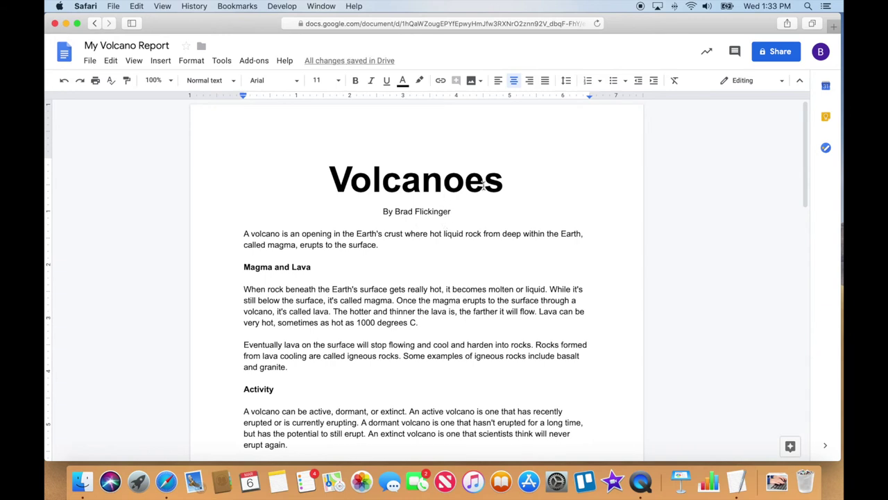
# Try blue as the text color of the "Volcanoes" heading and settle on red
pyautogui.moveTo(506, 182); pyautogui.dragTo(339, 180)
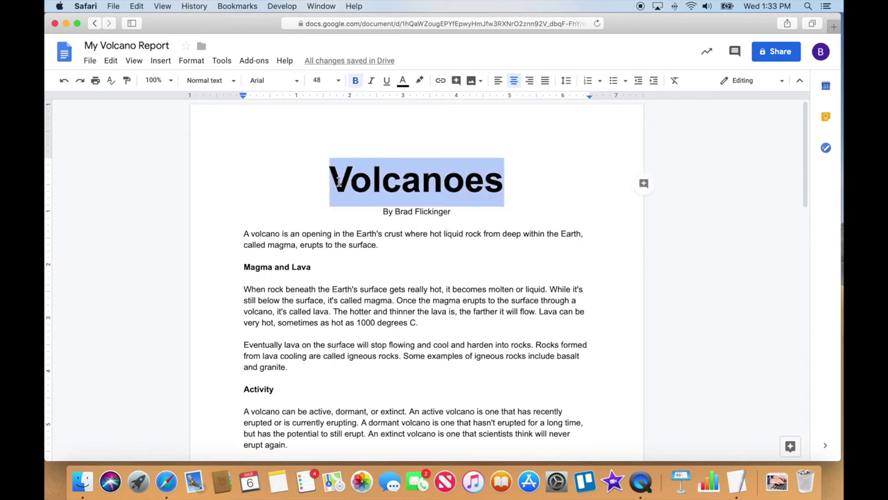
pyautogui.click(403, 81)
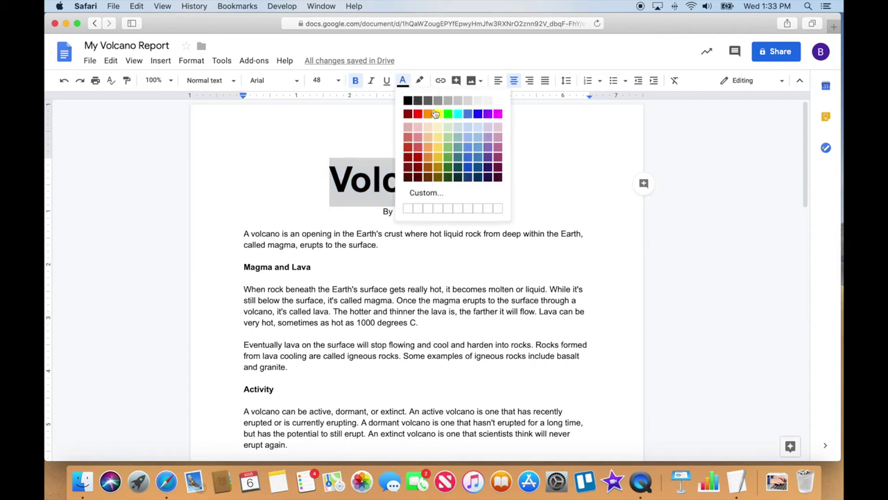
pyautogui.click(478, 114)
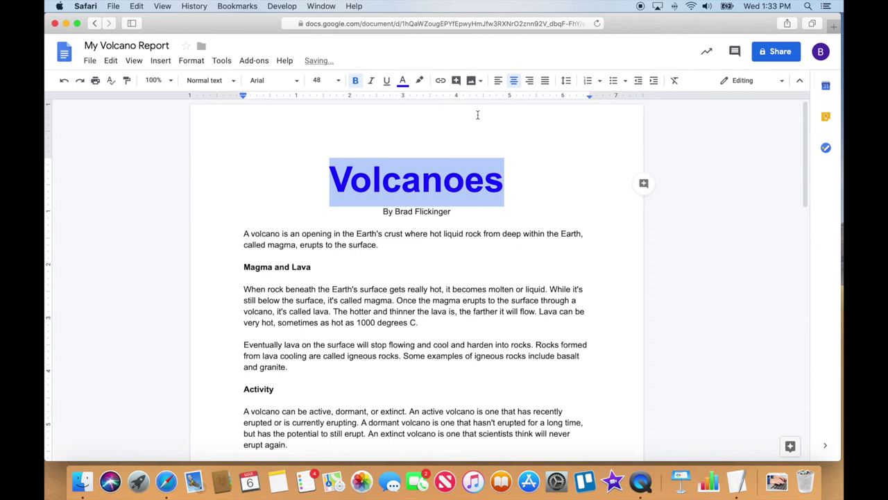
pyautogui.click(404, 85)
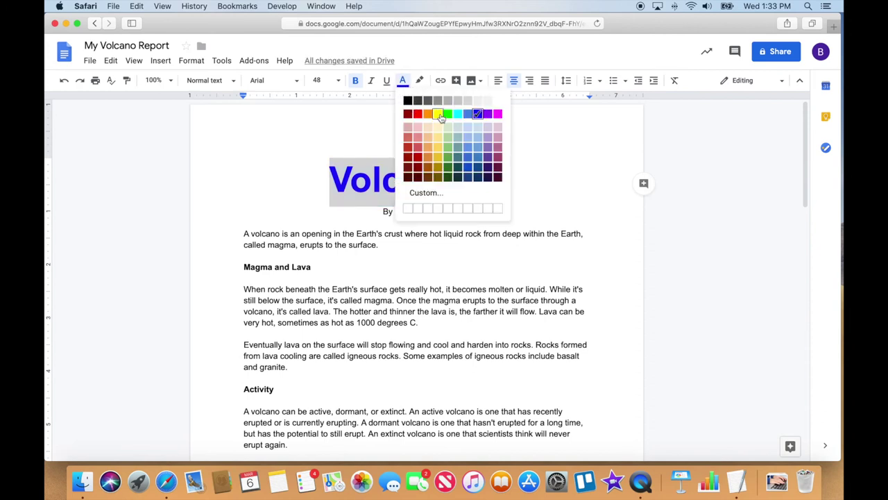
pyautogui.click(419, 115)
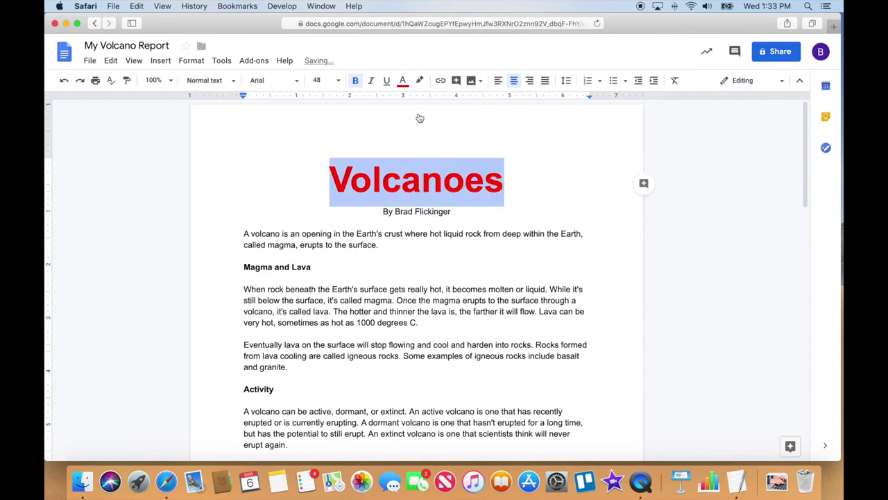
pyautogui.click(444, 177)
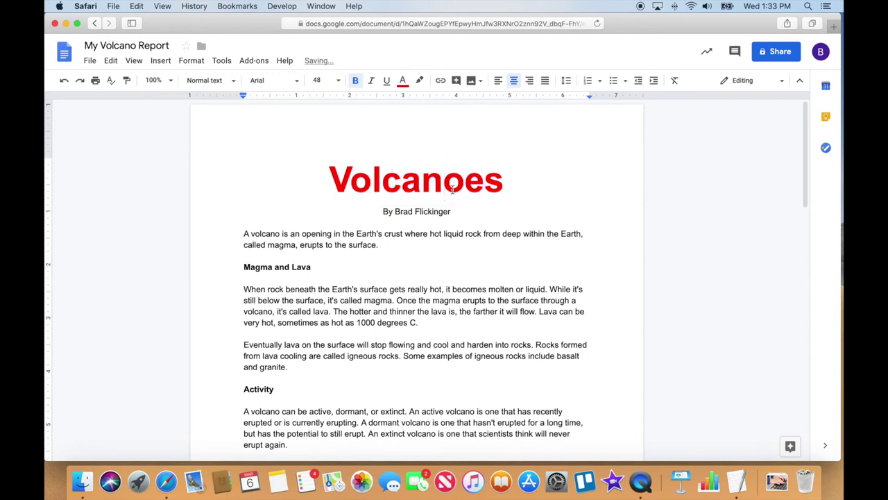
pyautogui.click(454, 232)
# Set the font size of the "Magma and Lava" heading to 14
pyautogui.scroll(-1, 451, 229)
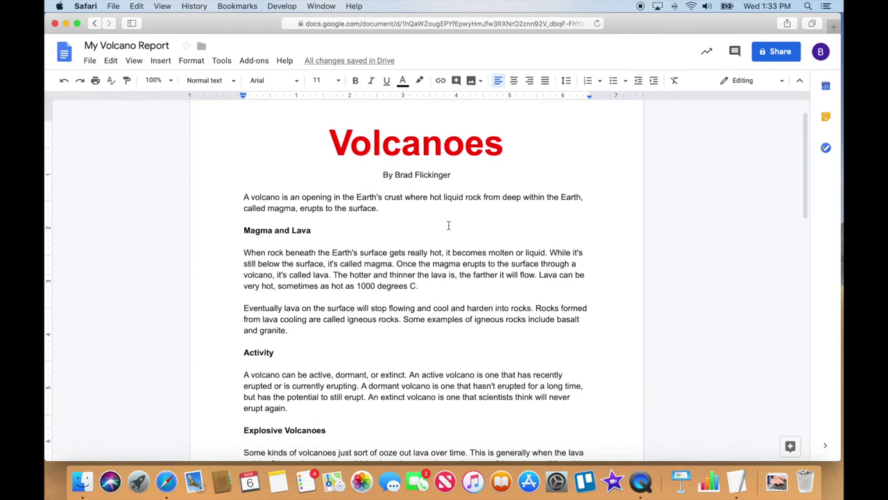
pyautogui.scroll(-5, 449, 224)
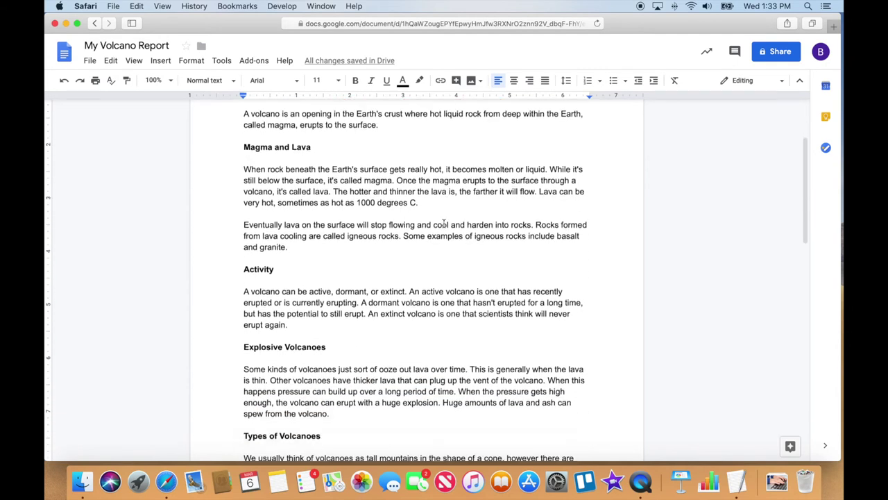
pyautogui.scroll(-8, 442, 223)
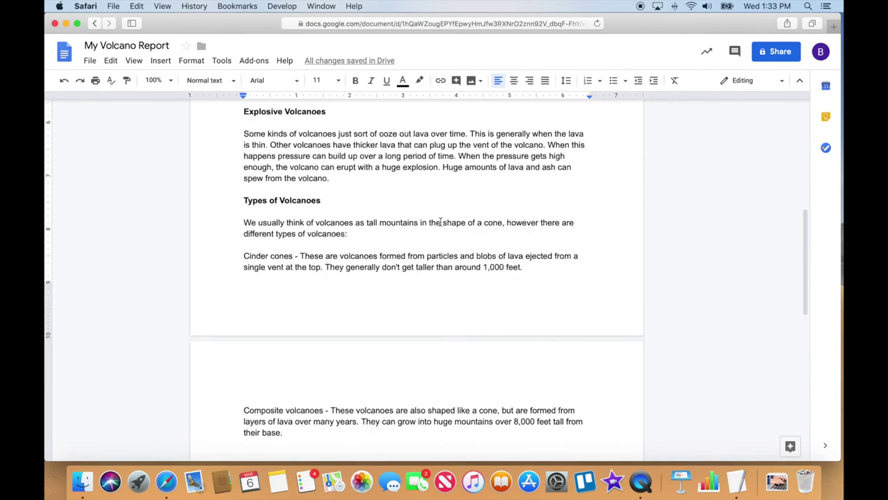
pyautogui.scroll(12, 440, 221)
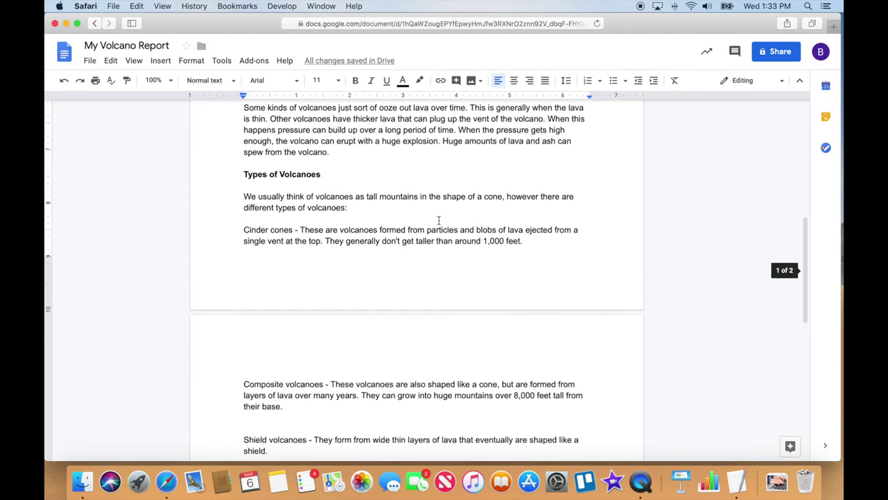
pyautogui.scroll(1, 437, 221)
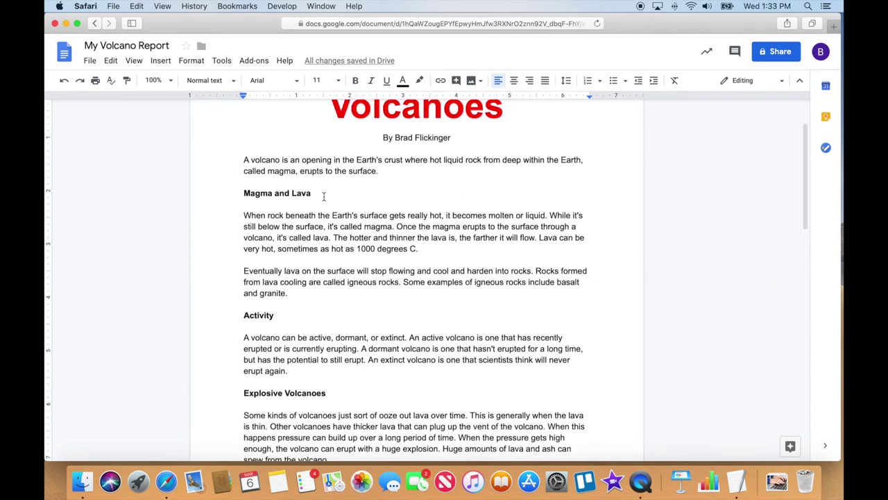
pyautogui.moveTo(324, 196); pyautogui.dragTo(230, 196)
pyautogui.click(339, 81)
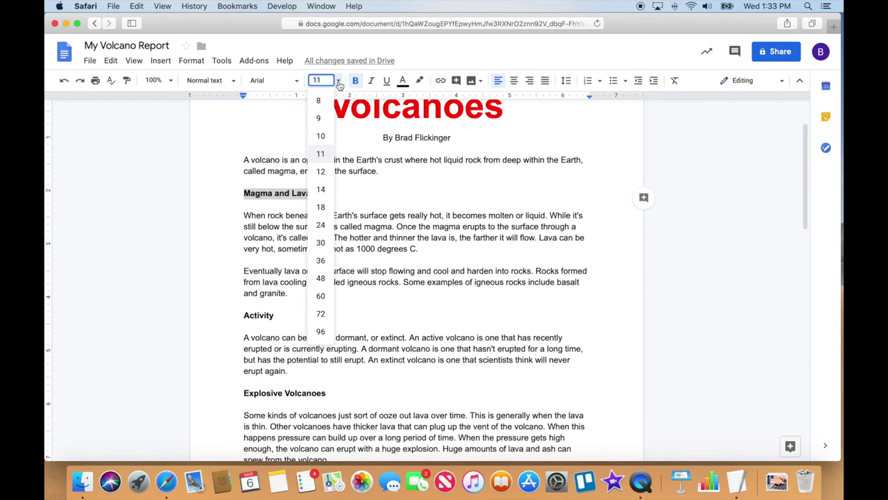
pyautogui.click(324, 191)
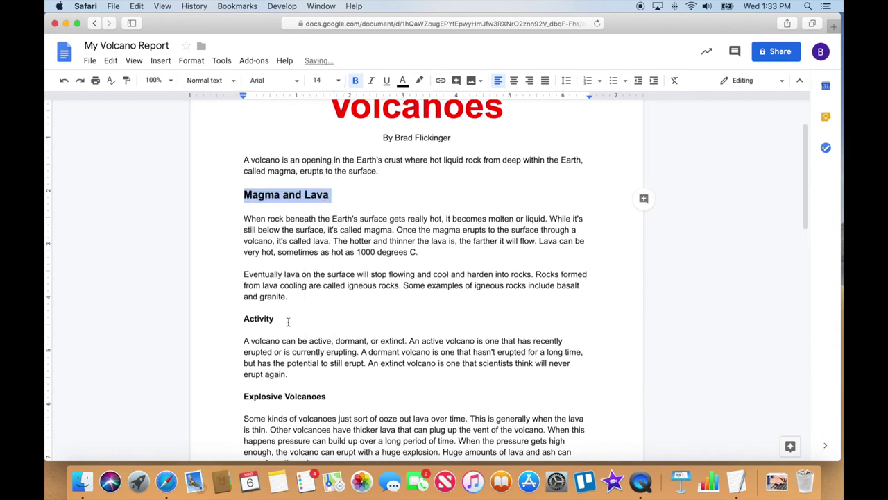
# Set the font size of the "Activity" heading to 14
pyautogui.moveTo(288, 321); pyautogui.dragTo(233, 319)
pyautogui.click(338, 82)
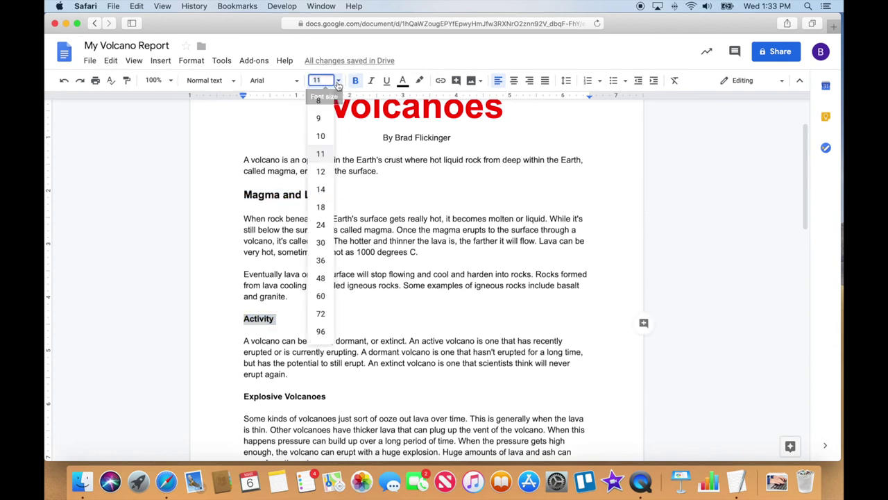
pyautogui.click(323, 189)
# Set the font size of the "Explosive Volcanoes" heading to 14, leaving the empty line above it out of the selection
pyautogui.scroll(-5, 355, 243)
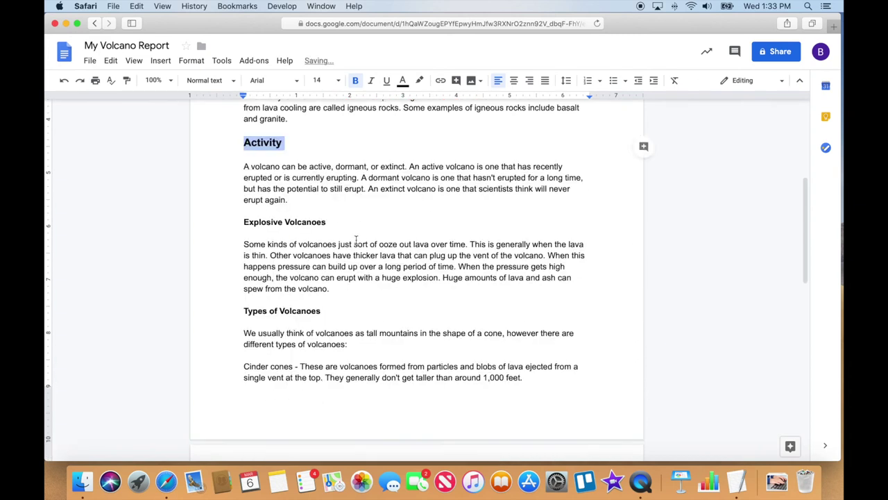
pyautogui.moveTo(337, 223); pyautogui.dragTo(229, 216)
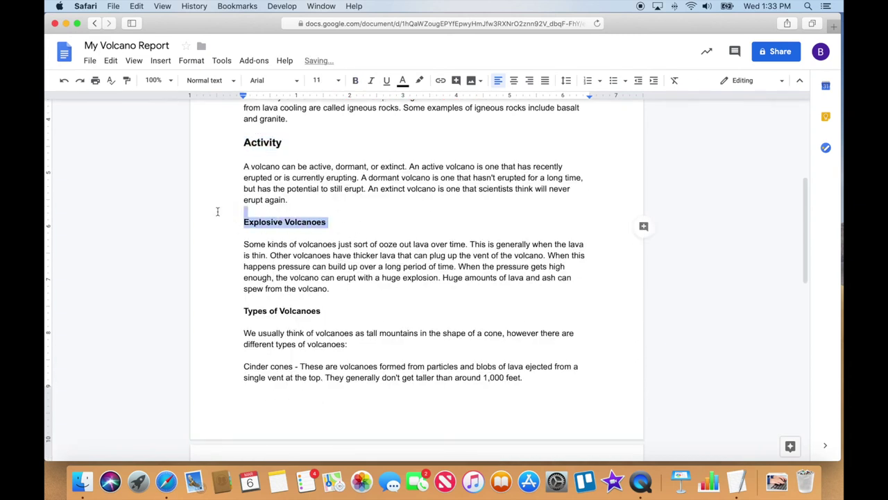
pyautogui.click(312, 188)
pyautogui.moveTo(328, 222); pyautogui.dragTo(236, 221)
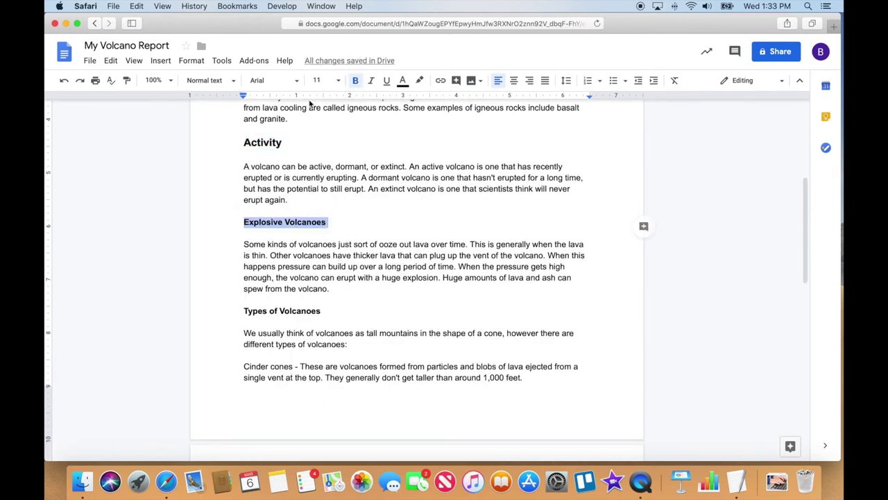
pyautogui.click(339, 81)
pyautogui.click(321, 193)
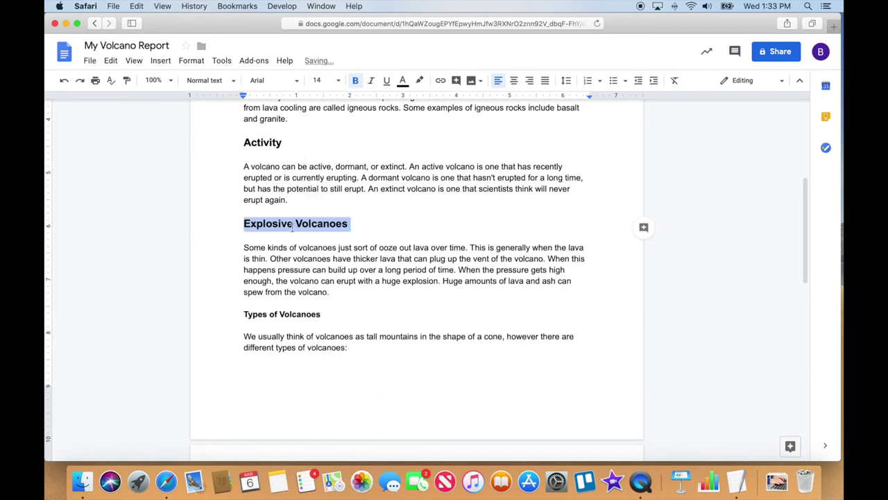
# Set the font size of the "Types of Volcanoes" heading to 14
pyautogui.moveTo(320, 314); pyautogui.dragTo(241, 314)
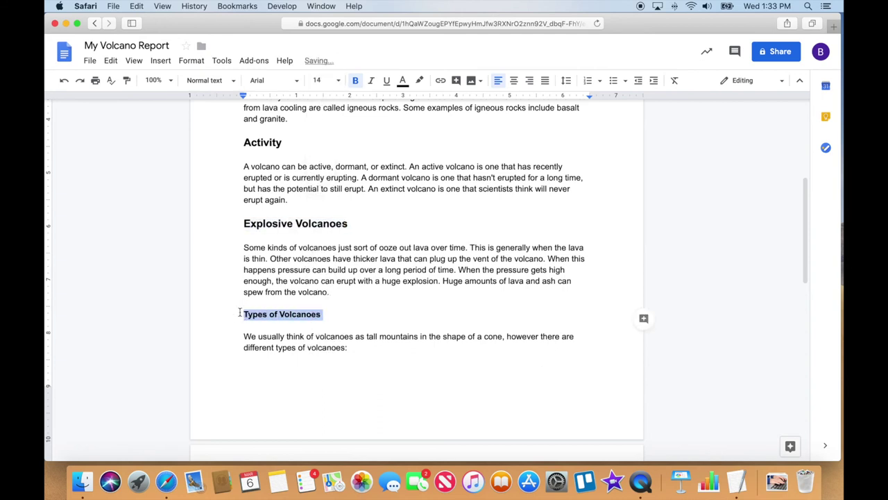
pyautogui.click(339, 82)
pyautogui.click(320, 189)
pyautogui.scroll(-5, 367, 231)
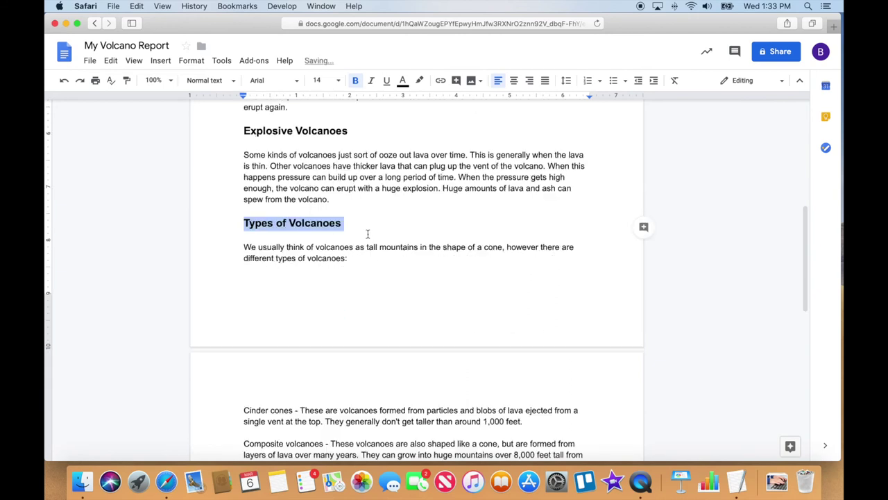
pyautogui.scroll(-5, 366, 232)
pyautogui.scroll(3, 365, 224)
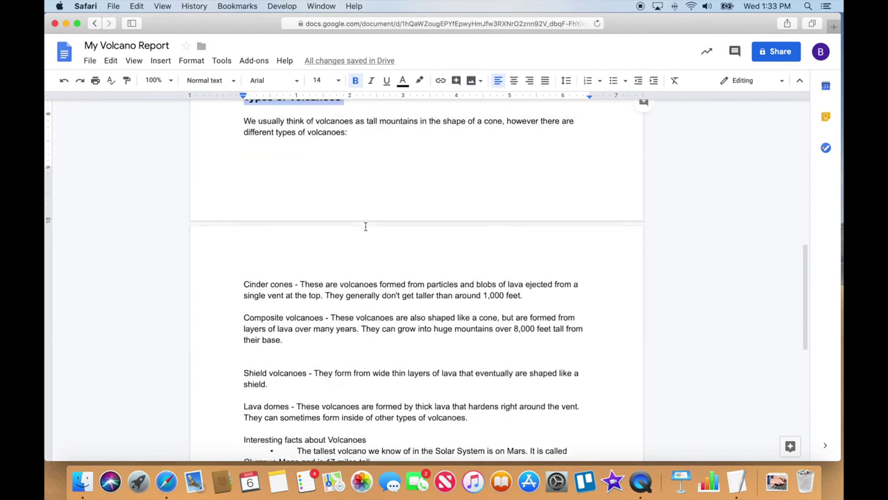
# Bold the terms "Cinder cones" and "Composite volcanoes" at the start of their paragraphs
pyautogui.scroll(-2, 365, 225)
pyautogui.scroll(2, 365, 224)
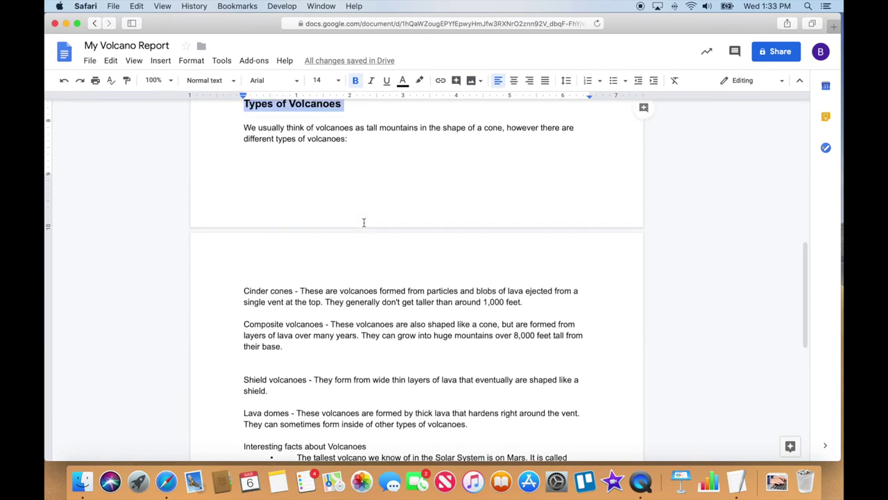
pyautogui.scroll(-1, 363, 222)
pyautogui.scroll(-1, 363, 222)
pyautogui.moveTo(294, 228); pyautogui.dragTo(244, 229)
pyautogui.click(355, 81)
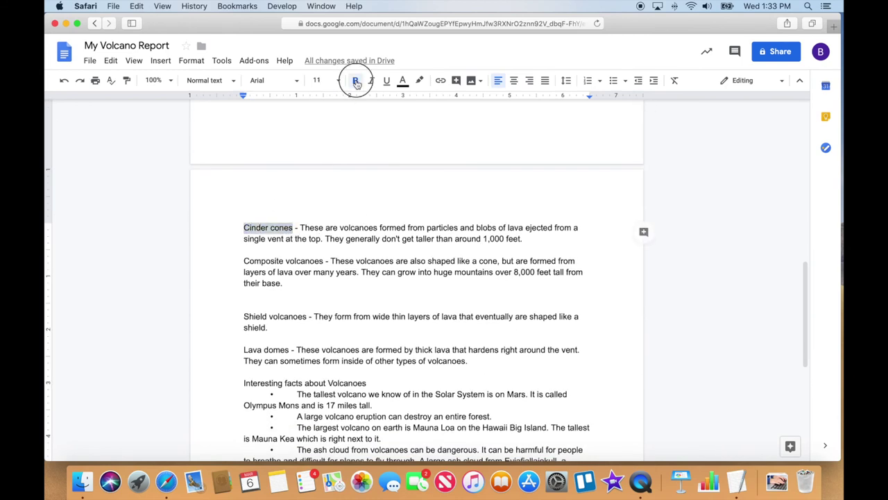
pyautogui.moveTo(323, 261); pyautogui.dragTo(243, 261)
pyautogui.click(356, 81)
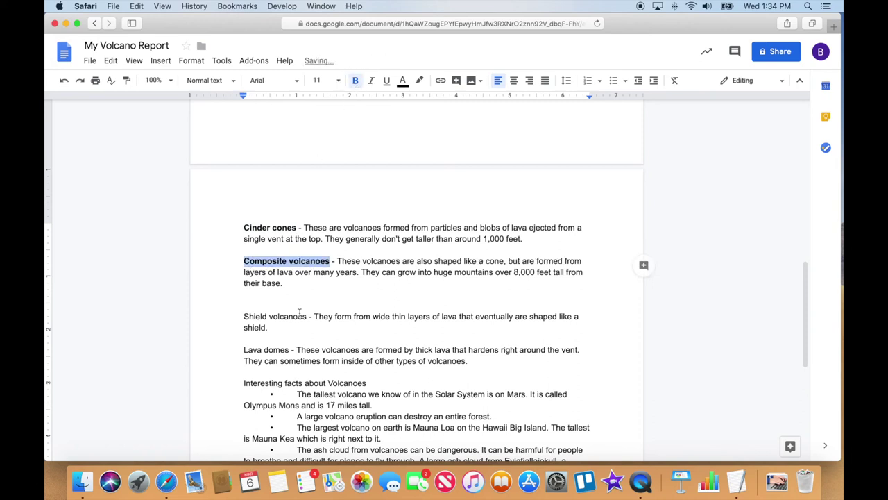
# Bold the term "Shield volcanoes" and delete the extra blank line above its paragraph
pyautogui.moveTo(307, 317); pyautogui.dragTo(243, 316)
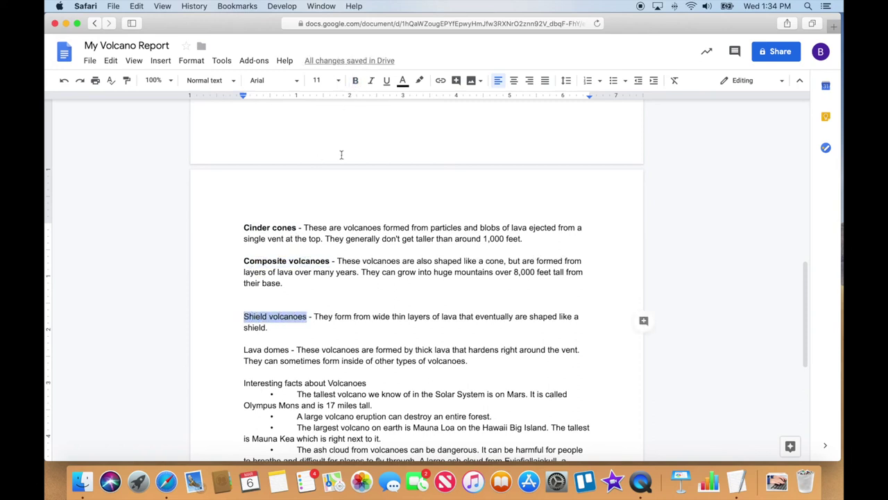
pyautogui.click(356, 81)
pyautogui.click(297, 295)
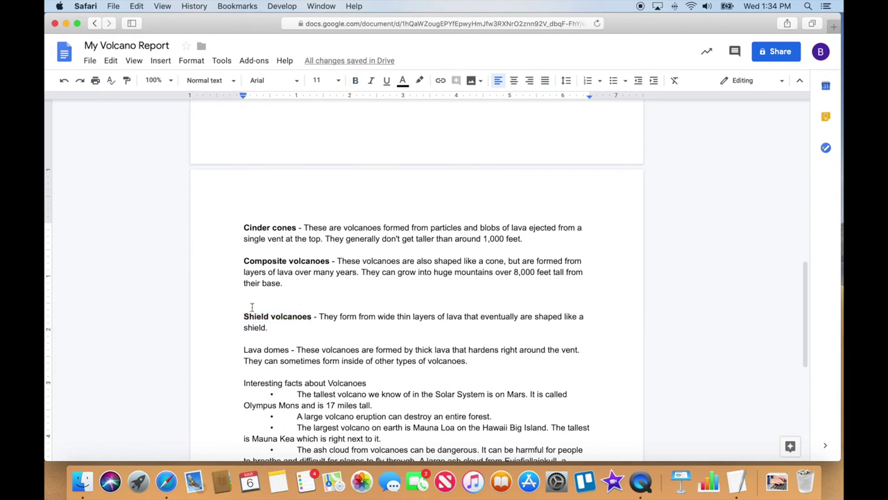
pyautogui.press('BackSpace')
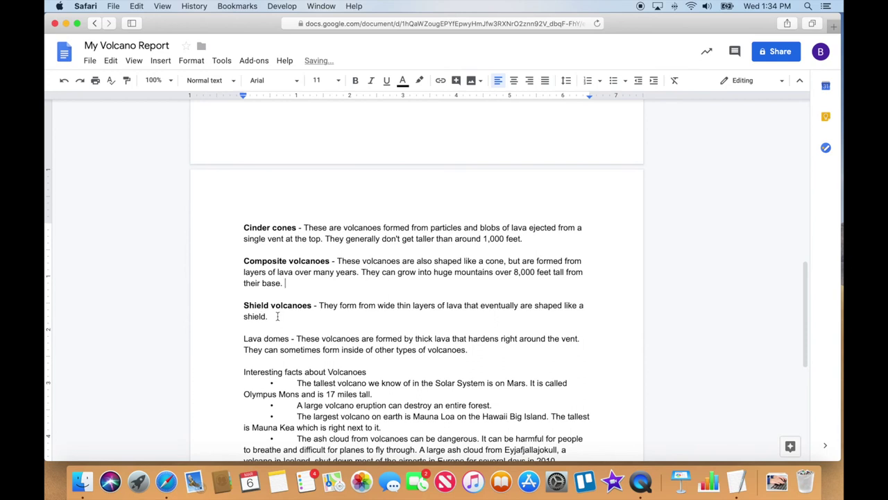
# Bold the term "Lava domes" at the start of its paragraph
pyautogui.moveTo(289, 339); pyautogui.dragTo(244, 338)
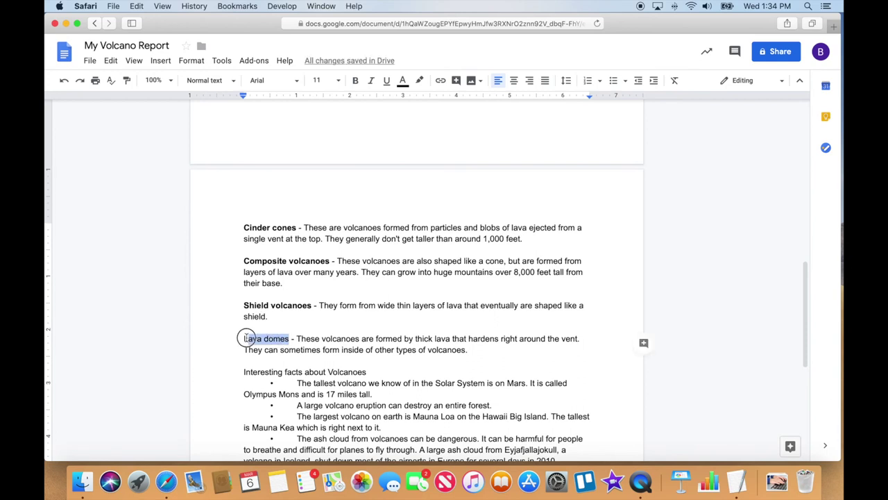
pyautogui.click(356, 80)
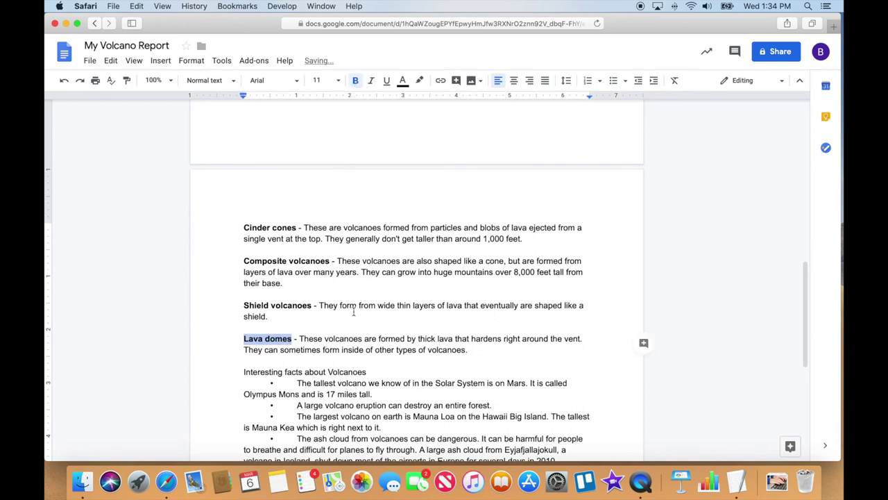
pyautogui.click(357, 316)
# Make the "Interesting facts about Volcanoes" heading bold and set its font size to 14
pyautogui.scroll(-3, 362, 312)
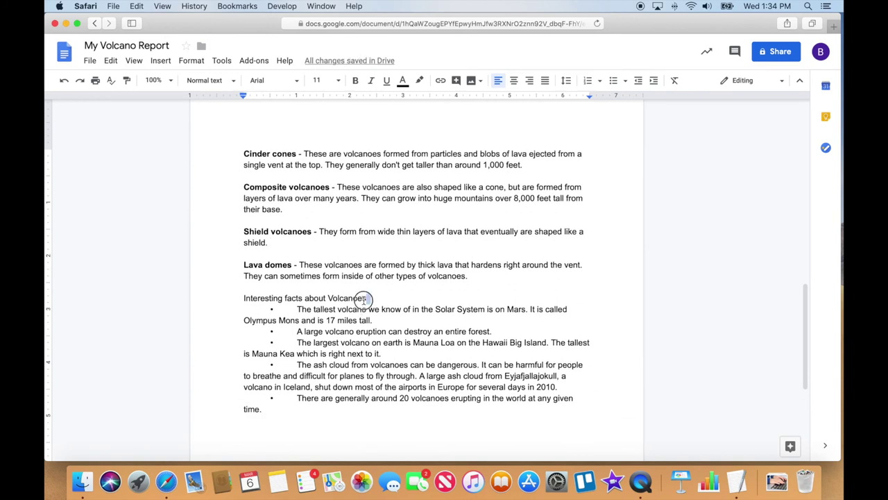
pyautogui.moveTo(366, 298); pyautogui.dragTo(243, 297)
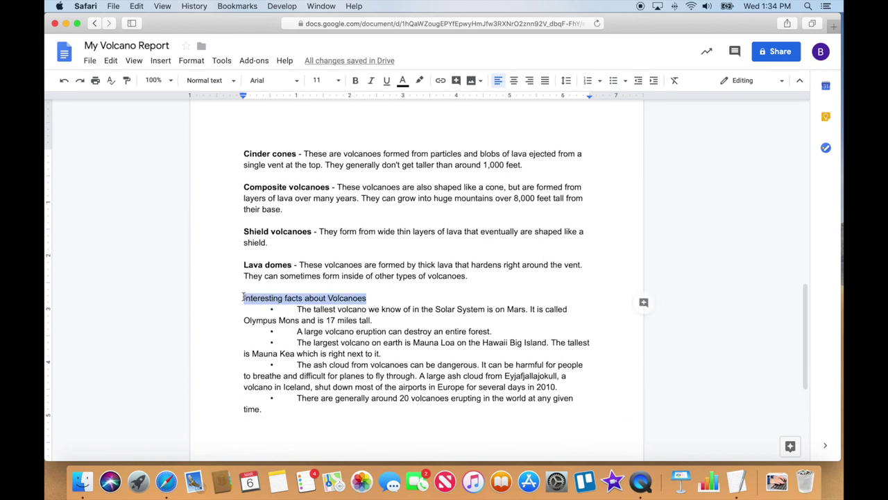
pyautogui.click(356, 81)
pyautogui.click(337, 81)
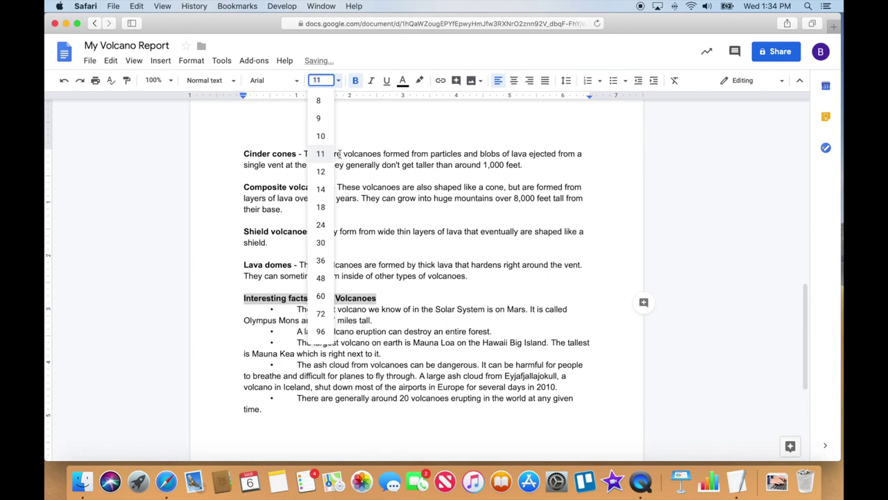
pyautogui.click(327, 192)
pyautogui.click(333, 297)
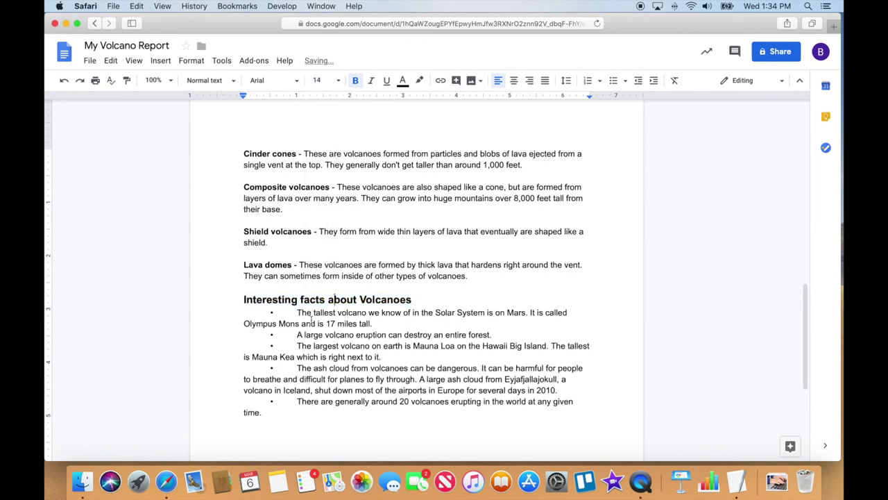
# Change the font of the "Volcanoes" title to Impact
pyautogui.scroll(-4, 353, 297)
pyautogui.scroll(15, 351, 291)
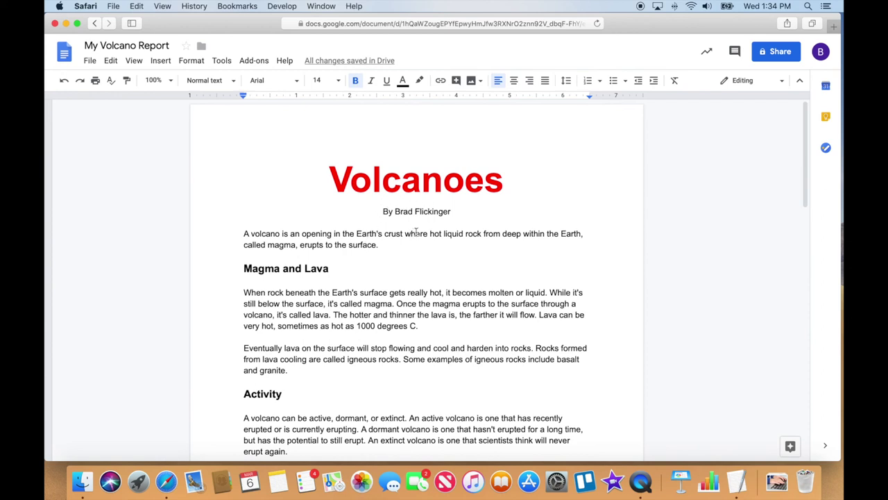
pyautogui.moveTo(506, 182); pyautogui.dragTo(329, 182)
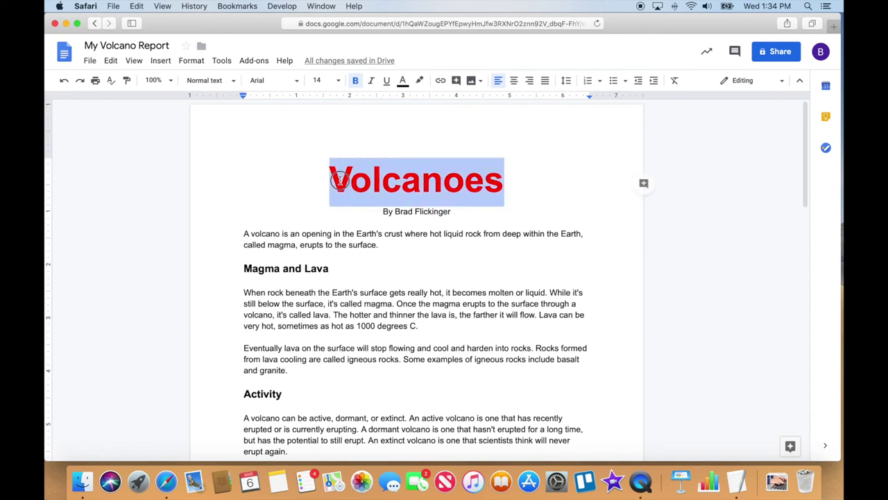
pyautogui.click(297, 81)
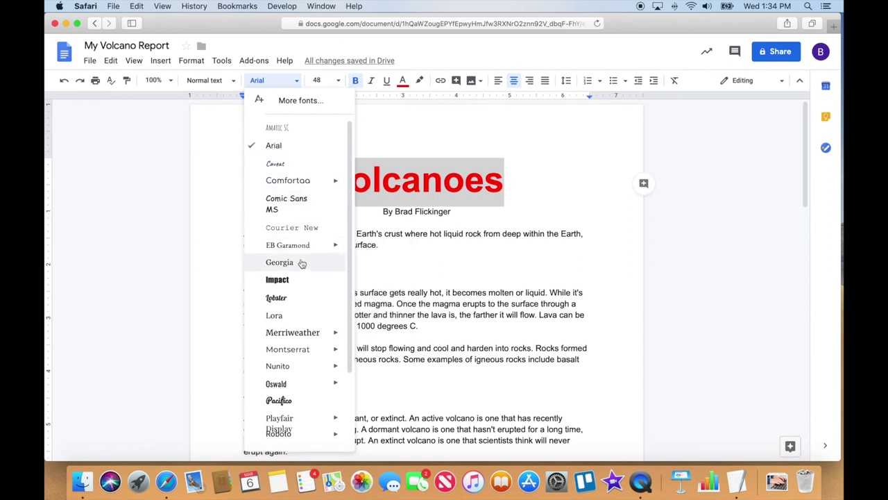
pyautogui.click(299, 280)
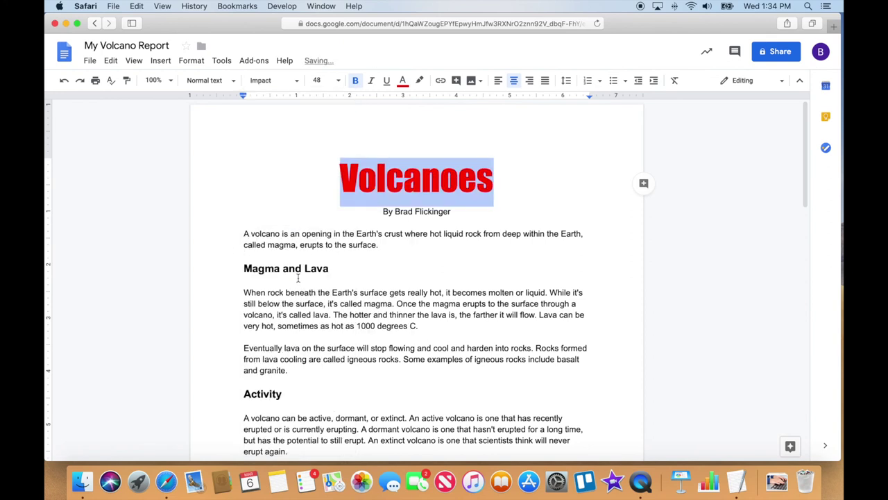
# Change the font of the "Volcanoes" title to Merriweather
pyautogui.click(294, 81)
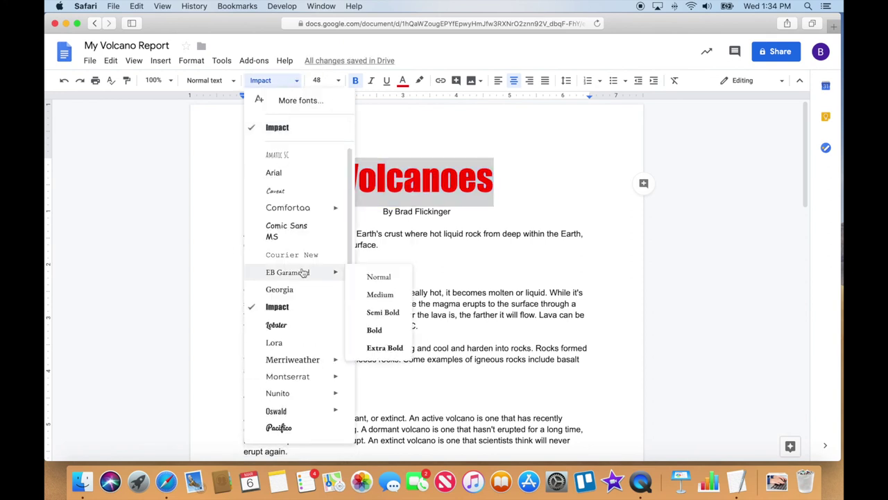
pyautogui.scroll(-3, 297, 291)
pyautogui.moveTo(297, 265)
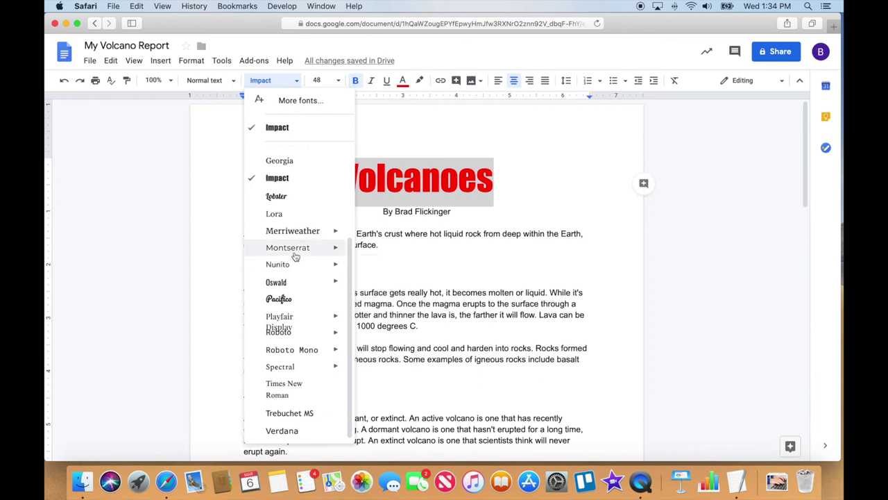
pyautogui.click(292, 231)
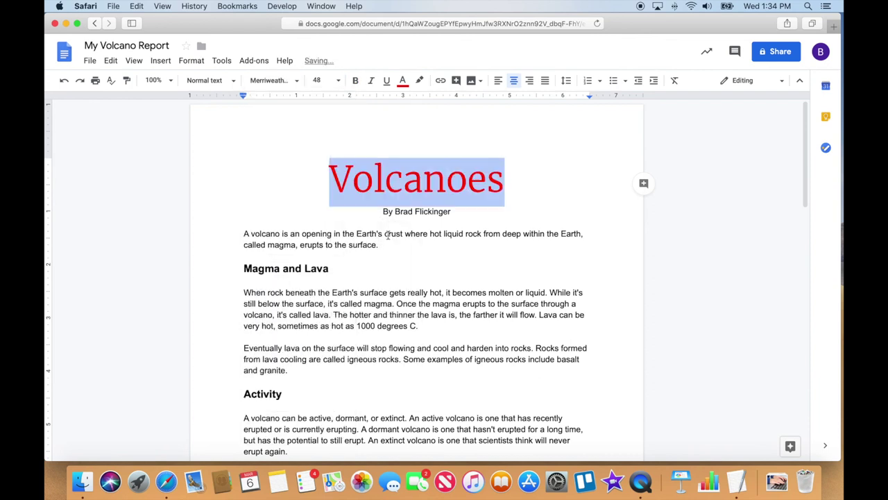
pyautogui.click(417, 222)
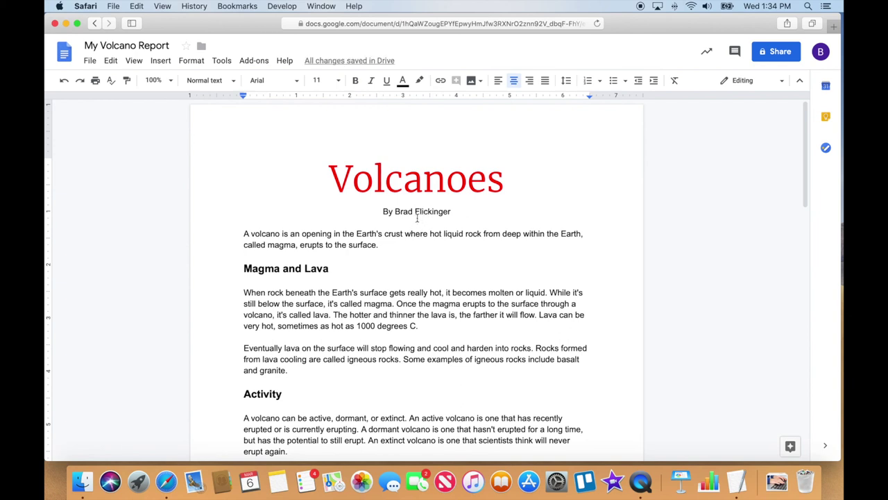
# Change the font of the entire document, including title, byline and headings, to Times New Roman
pyautogui.click(395, 213)
pyautogui.press('super+a')
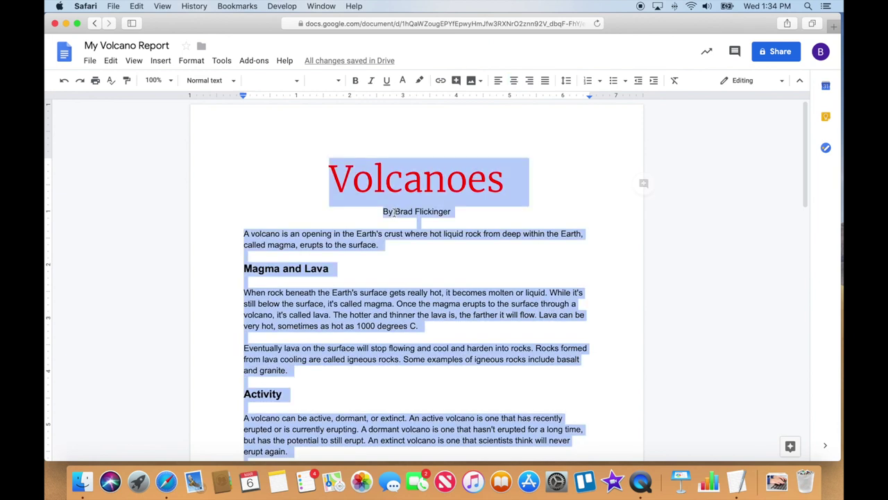
pyautogui.click(278, 80)
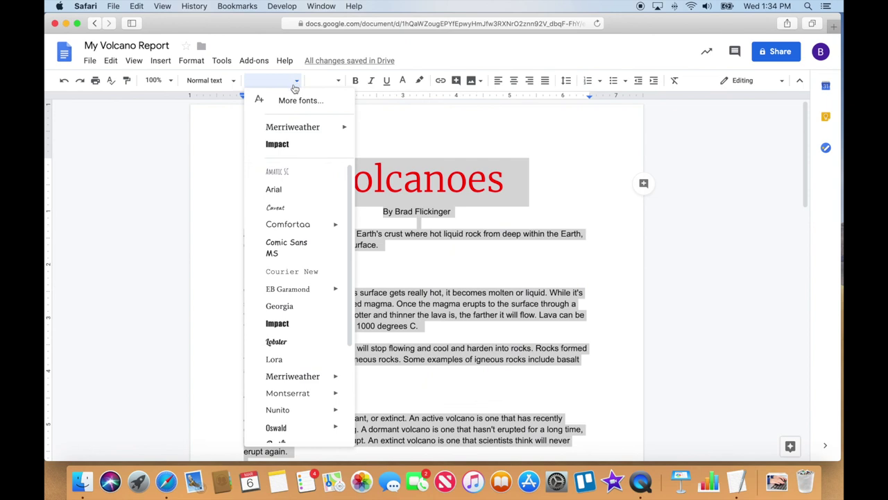
pyautogui.scroll(-3, 303, 316)
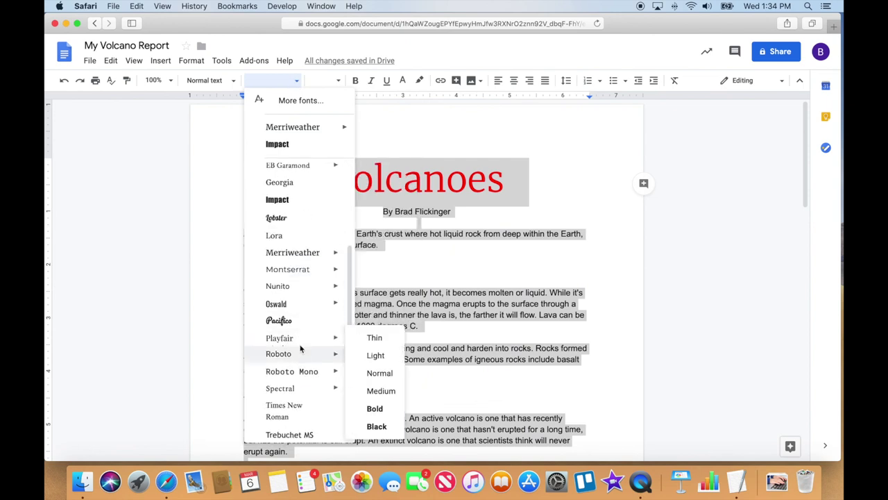
pyautogui.click(285, 410)
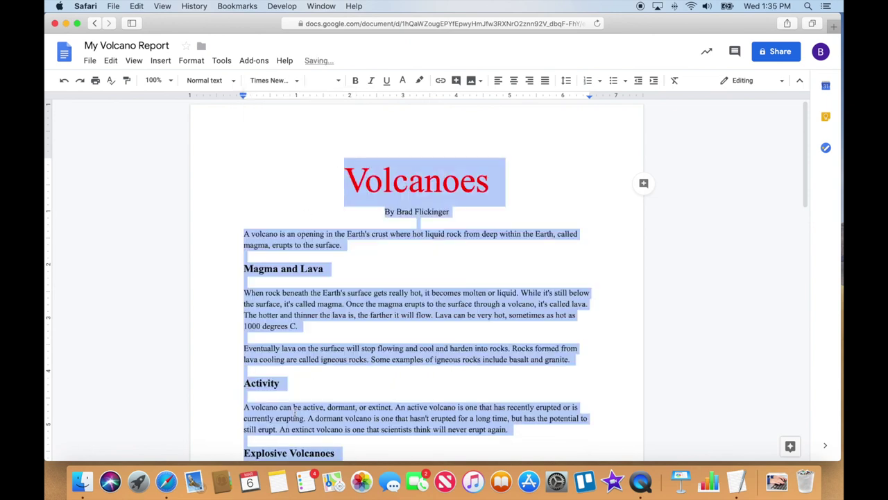
pyautogui.click(387, 258)
pyautogui.click(435, 175)
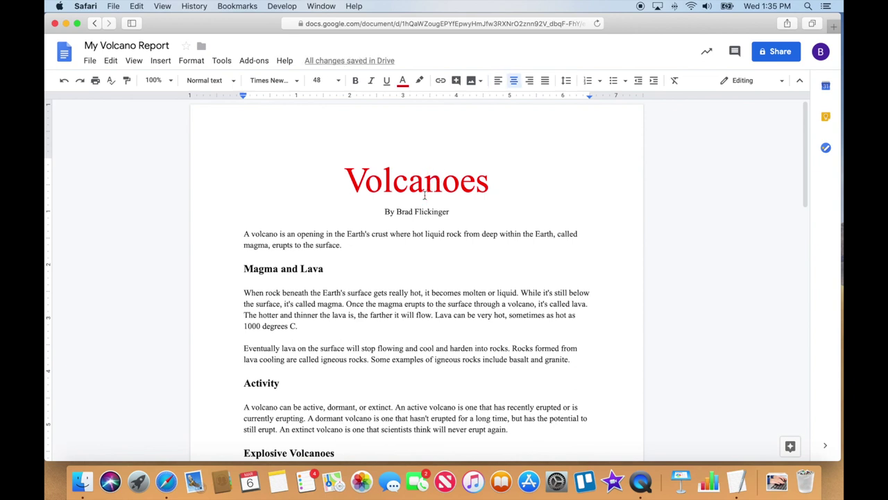
pyautogui.click(487, 179)
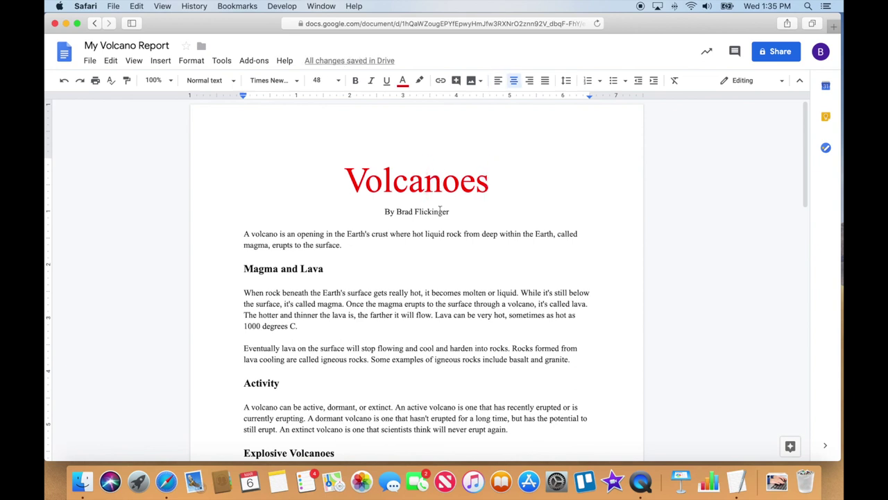